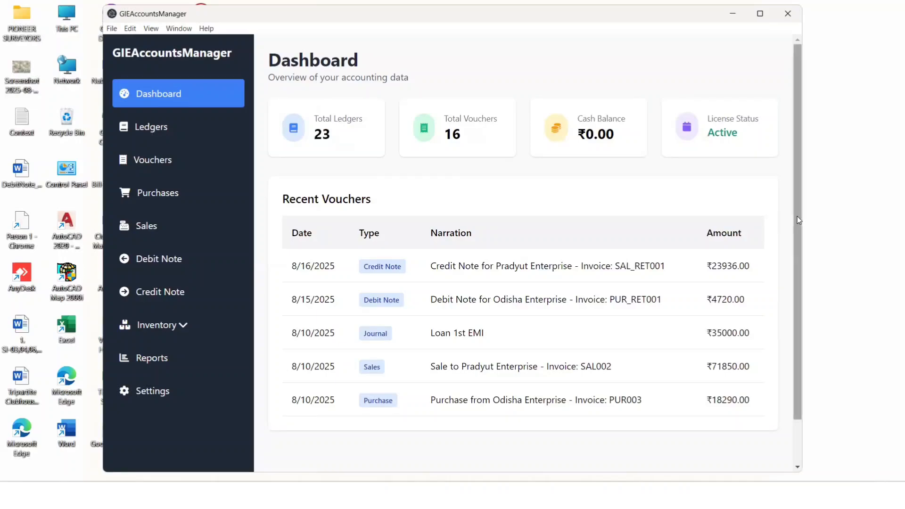
Open the ledger list from the dashboard and look through its accounts
drag(797, 217, 780, 191)
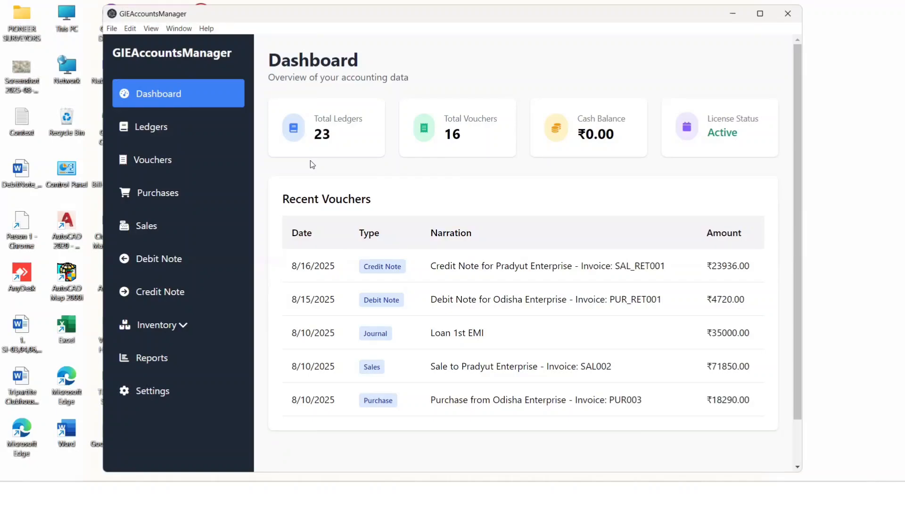
click(183, 129)
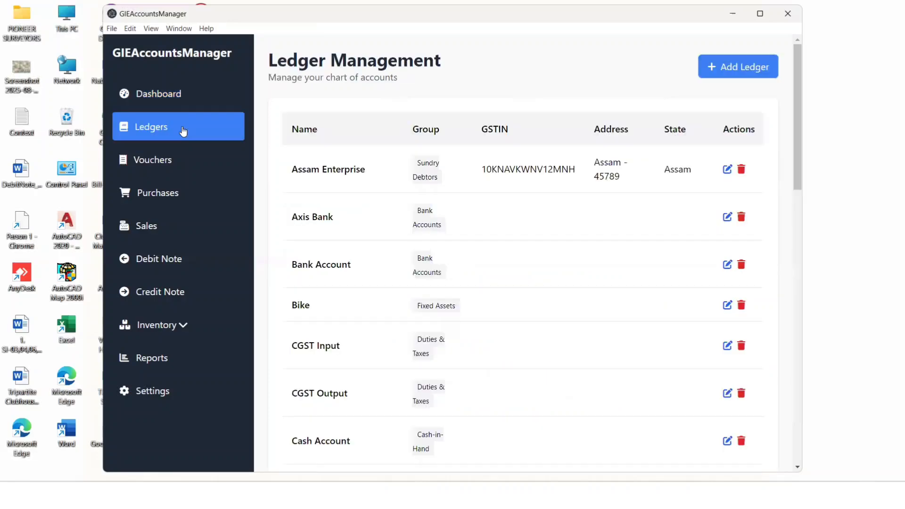
scroll(516, 278, down, 12)
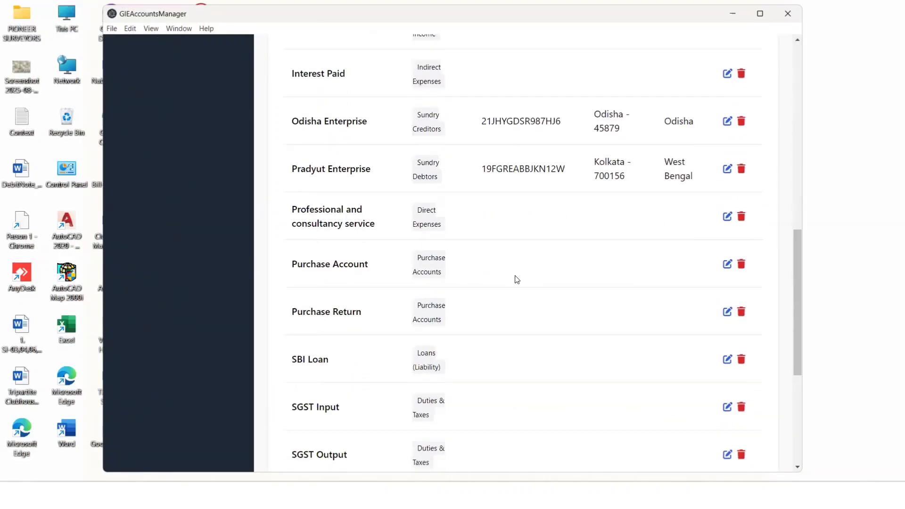
scroll(516, 279, down, 5)
scroll(516, 279, up, 15)
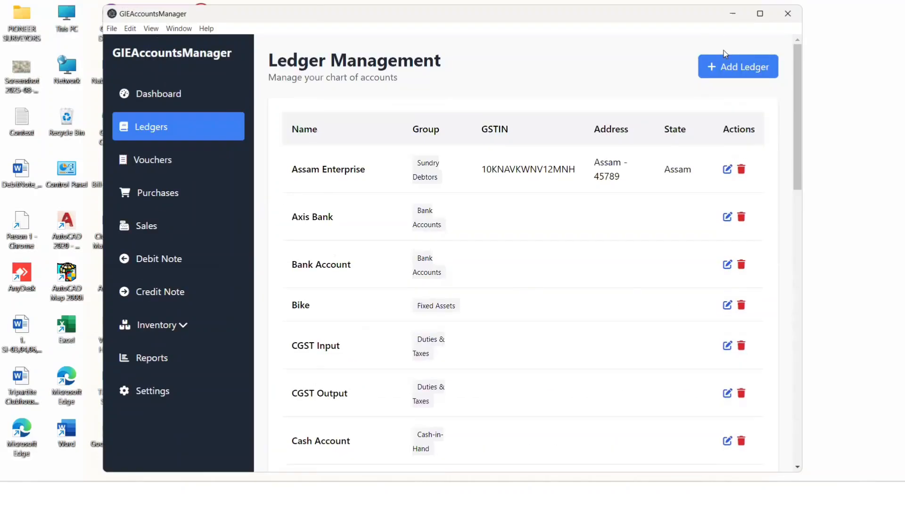
Open a blank ledger form, review the account groups it offers, and discard the form
click(724, 60)
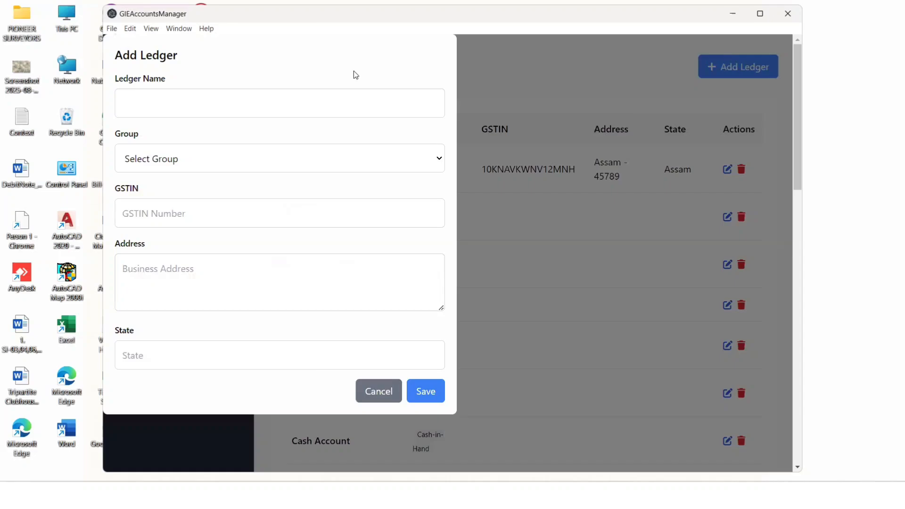
click(250, 102)
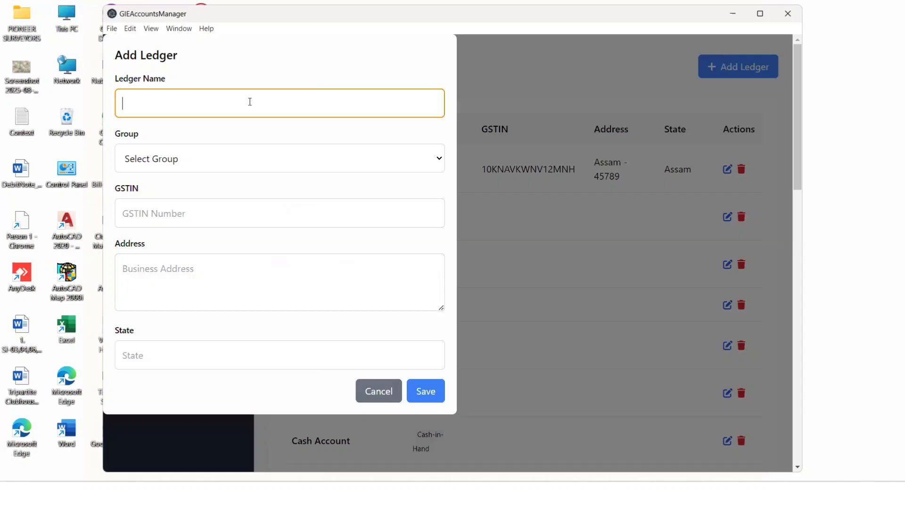
click(265, 159)
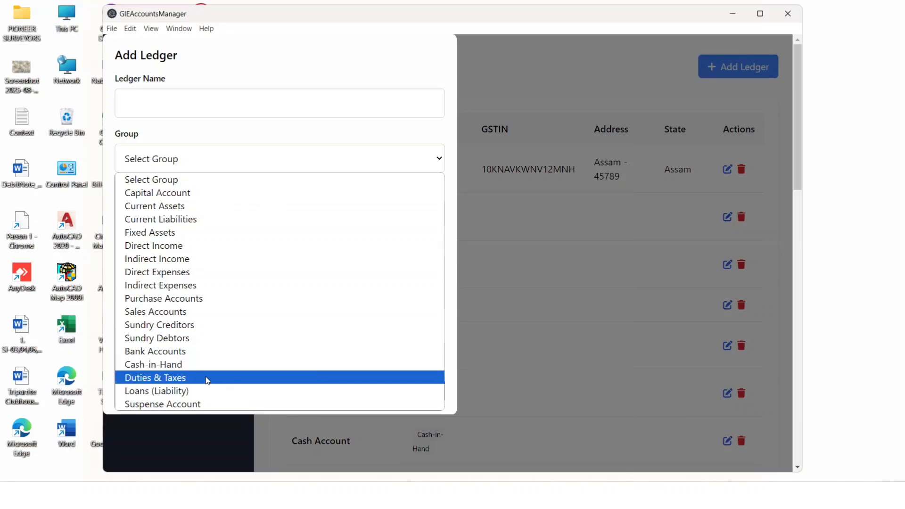
click(551, 76)
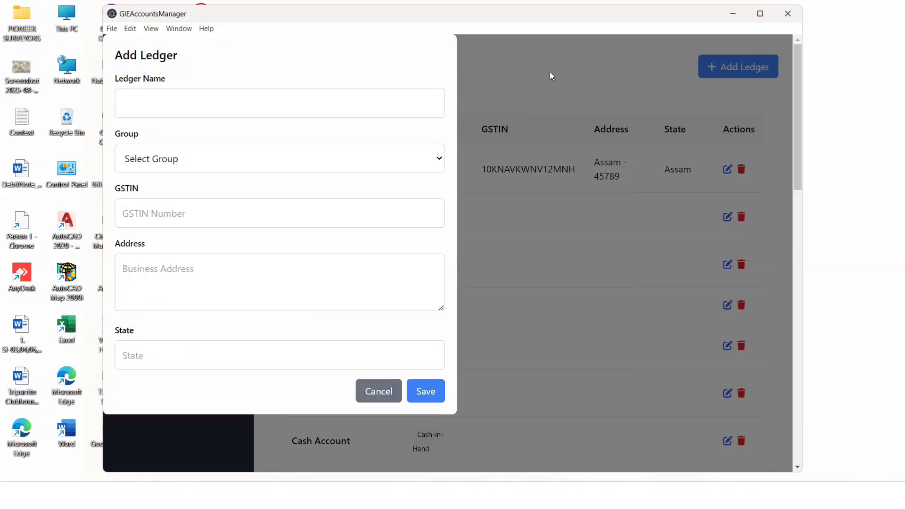
click(377, 403)
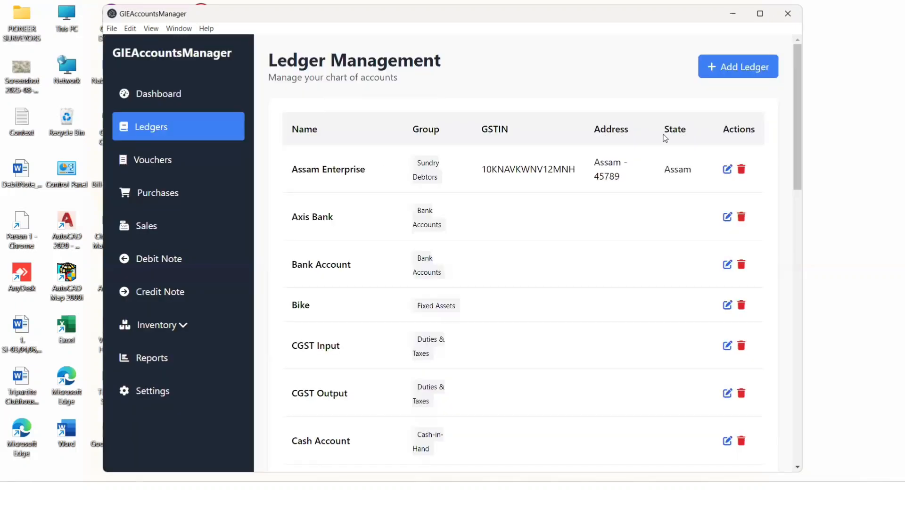
scroll(642, 282, down, 2)
scroll(641, 282, up, 2)
Start a new voucher in Voucher Entry and set its type to Payment
click(181, 172)
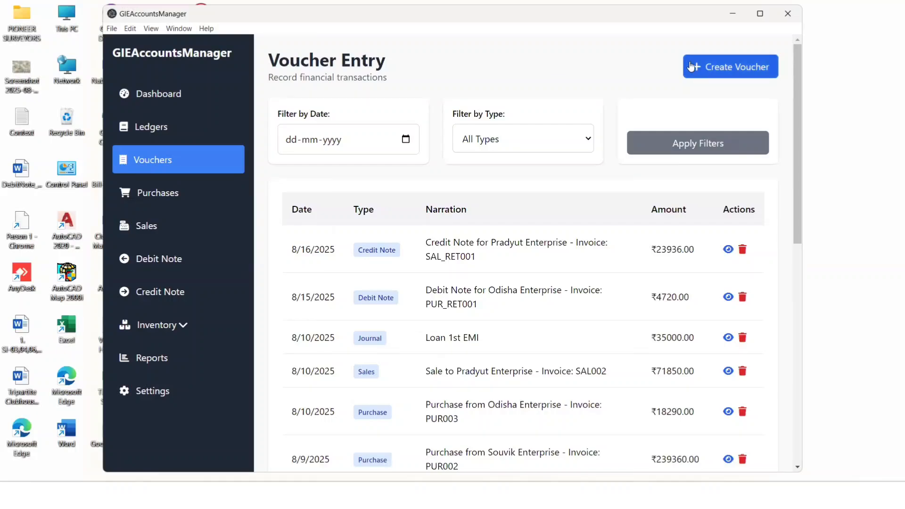
click(725, 74)
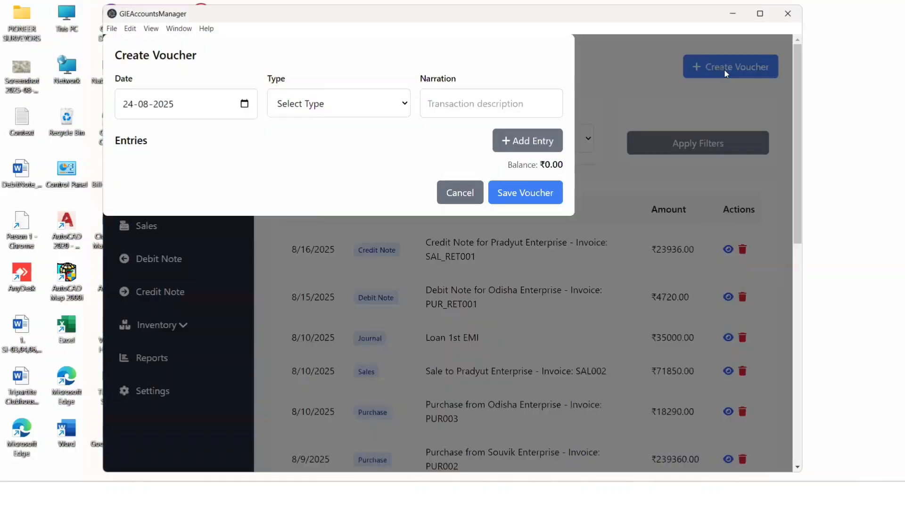
click(364, 103)
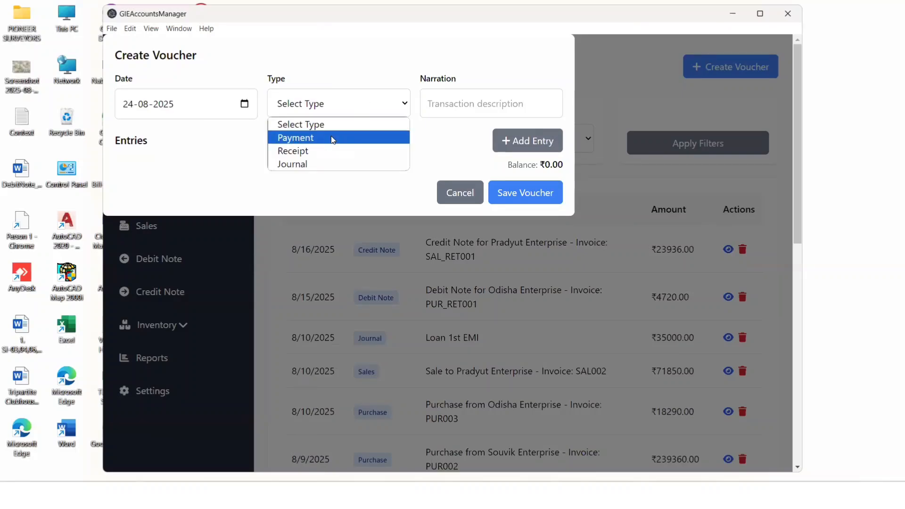
click(309, 164)
click(343, 112)
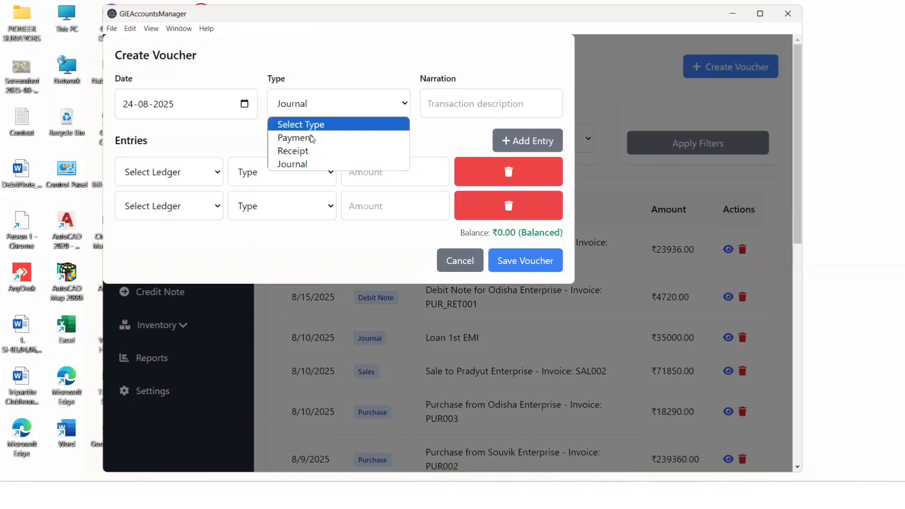
click(310, 140)
click(459, 109)
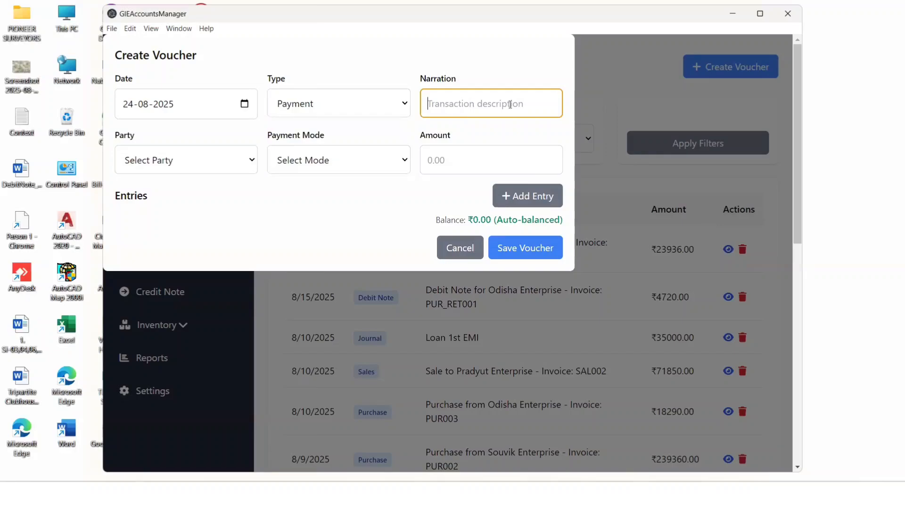
Look through the party accounts available for the Payment voucher
click(169, 169)
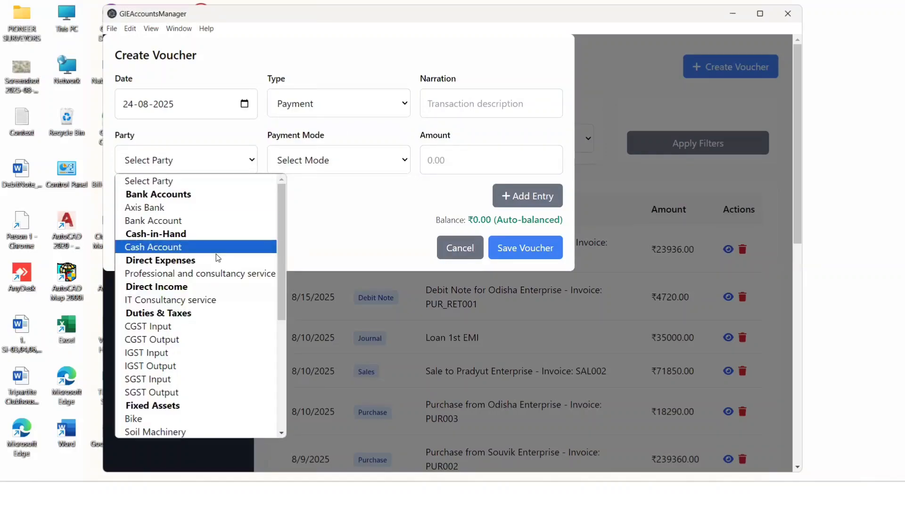
scroll(217, 258, down, 3)
scroll(218, 258, down, 1)
scroll(218, 258, up, 4)
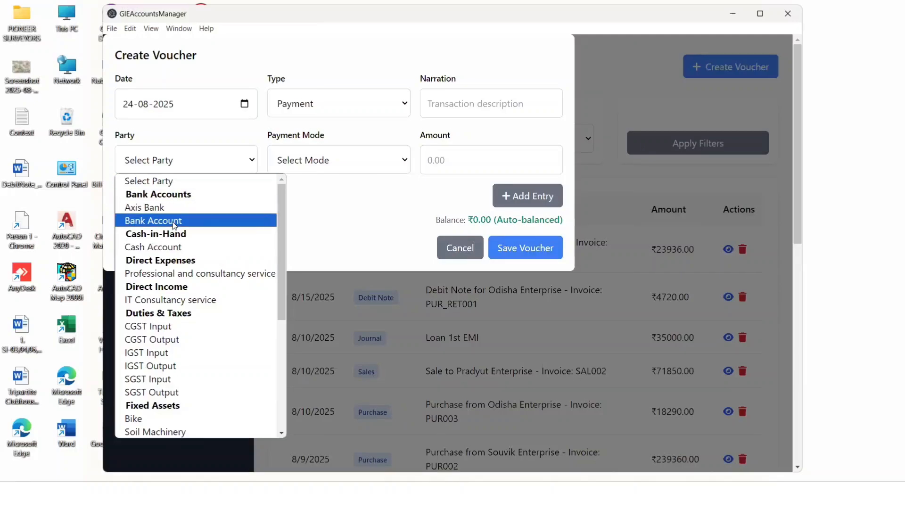
scroll(220, 313, down, 5)
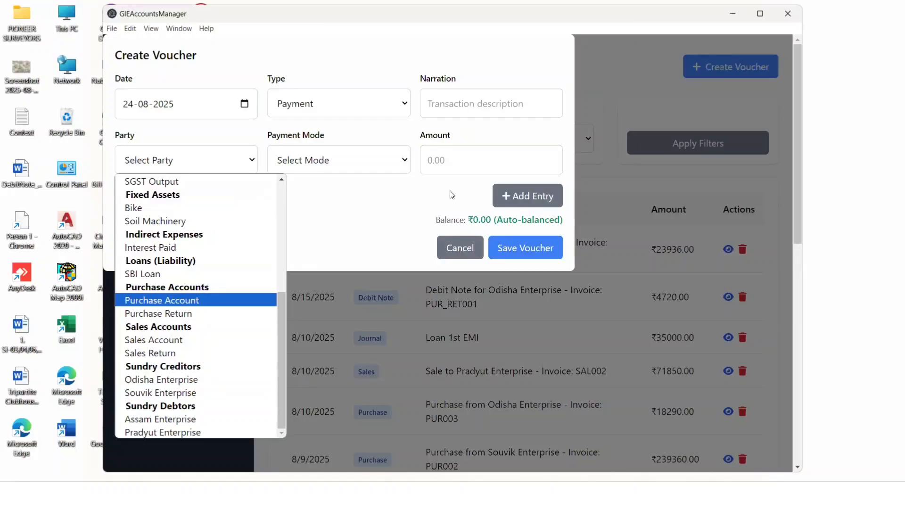
Switch the voucher type to Receipt and look through the party accounts it offers
click(354, 113)
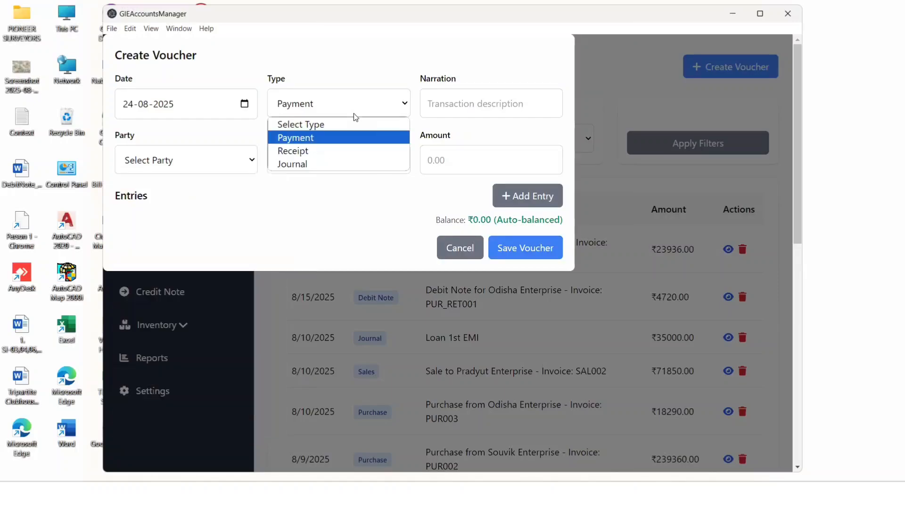
click(323, 151)
click(161, 166)
scroll(196, 414, down, 4)
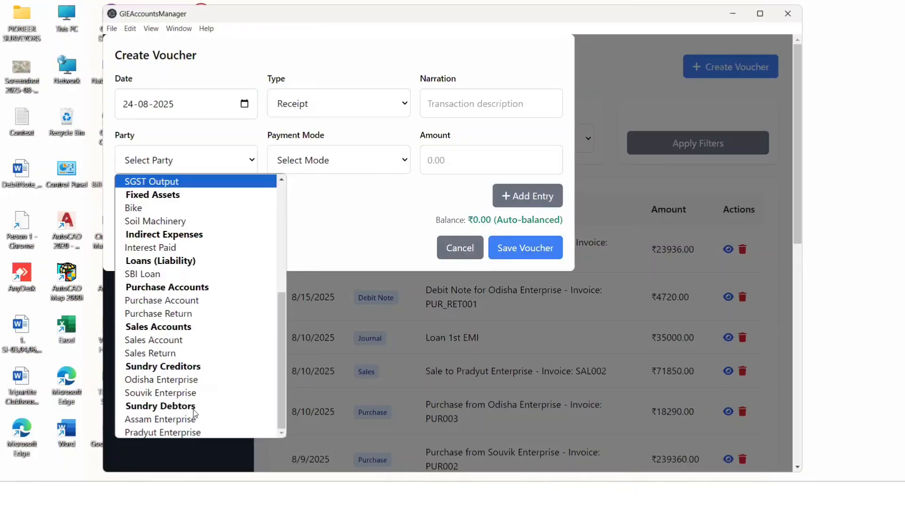
click(375, 199)
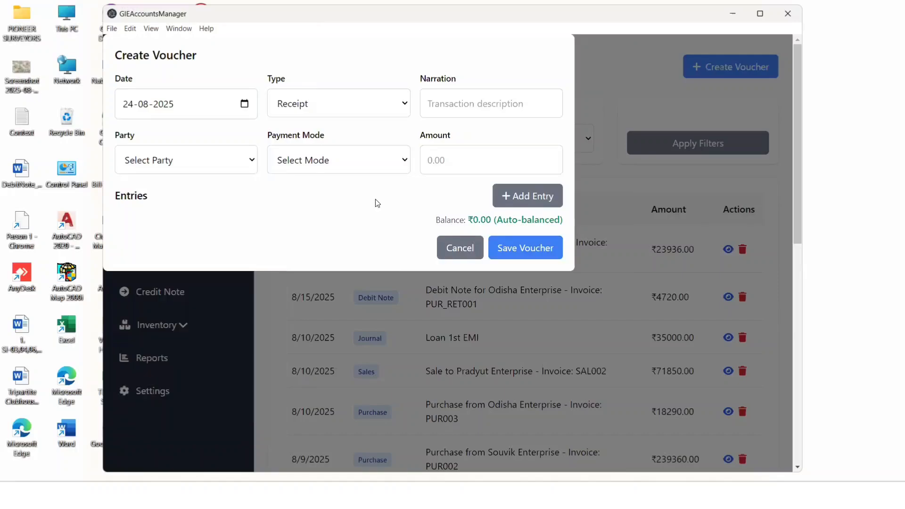
Switch the voucher type to Journal, view the ledgers available for its entries, and discard the voucher
click(400, 111)
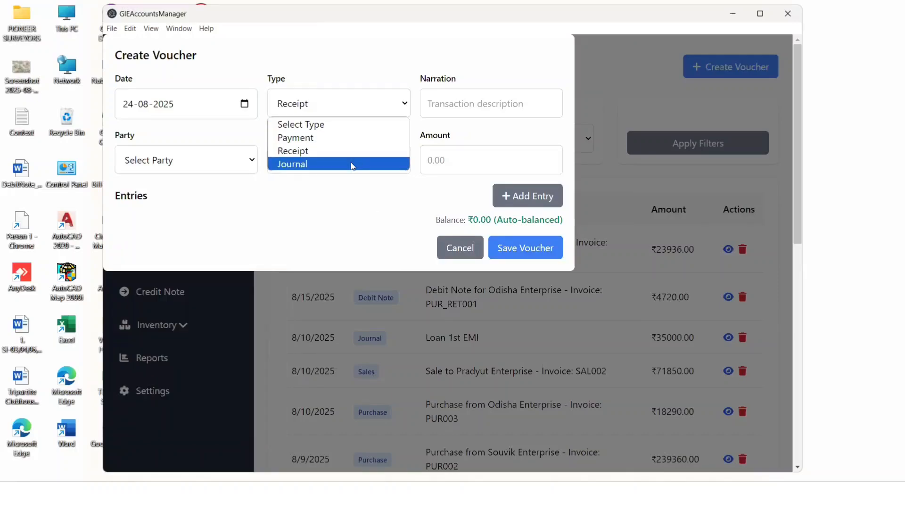
click(354, 164)
click(206, 174)
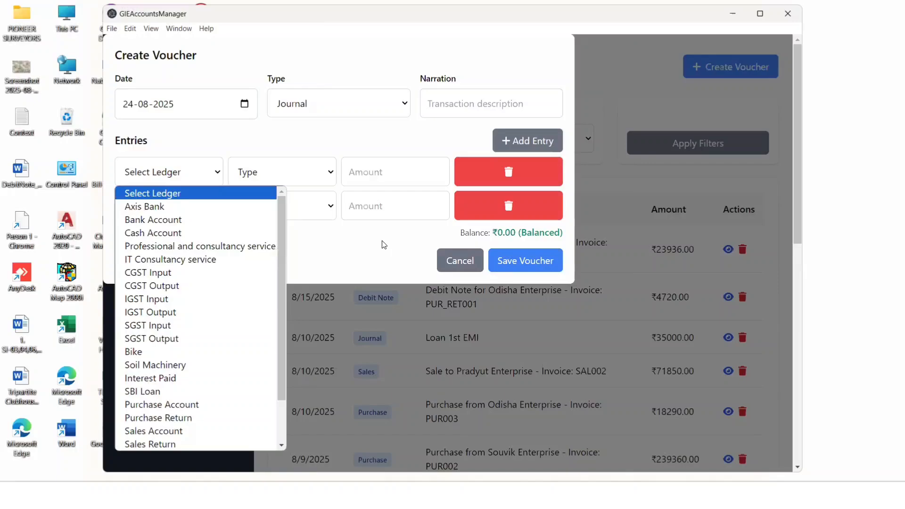
click(460, 262)
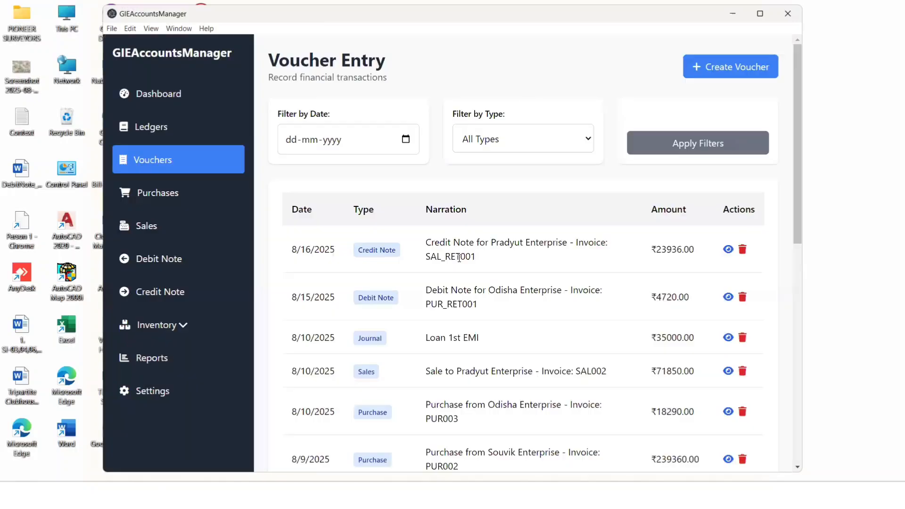
Start a new purchase invoice and choose Souvik Enterprise as its supplier
click(165, 186)
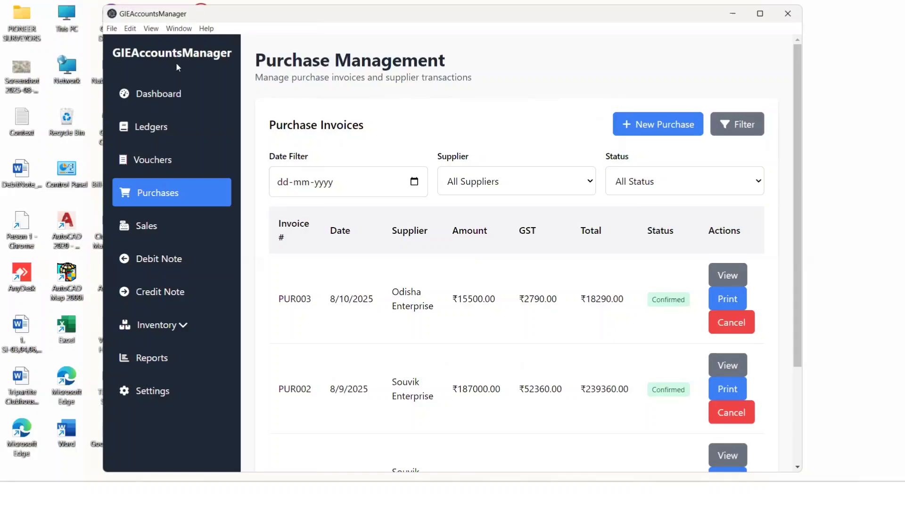
click(655, 125)
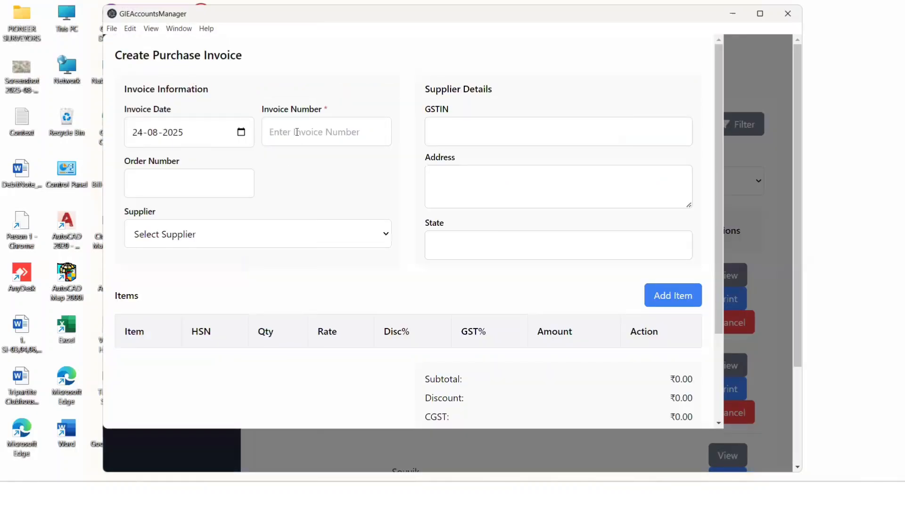
click(290, 235)
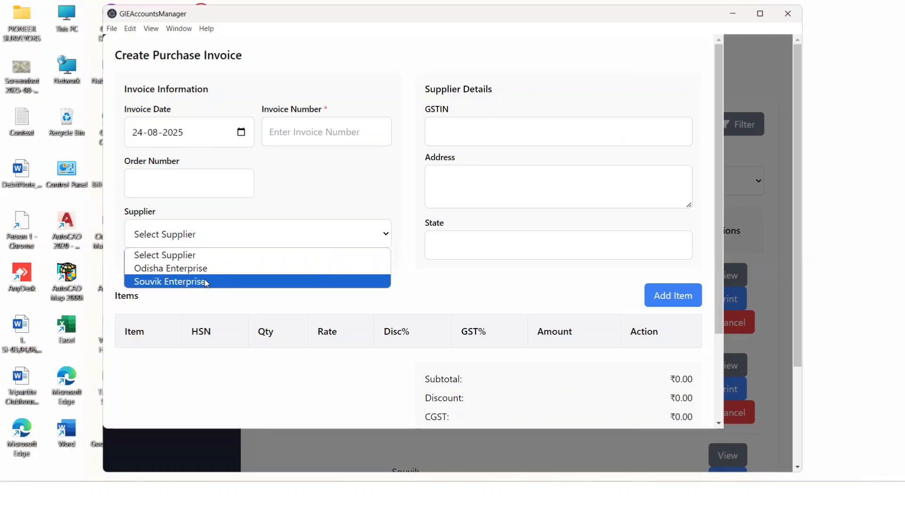
click(232, 282)
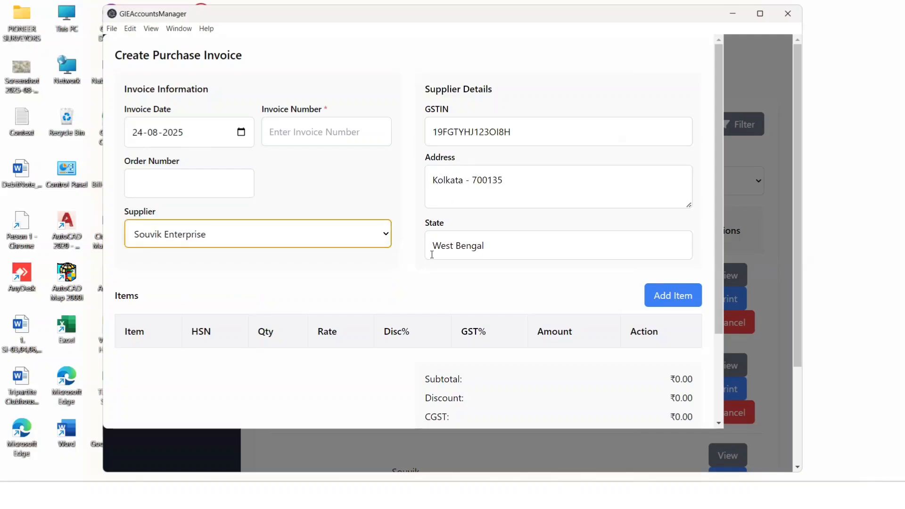
Add an item row for Cement to the purchase invoice and review the invoice's details and totals section
scroll(488, 246, down, 3)
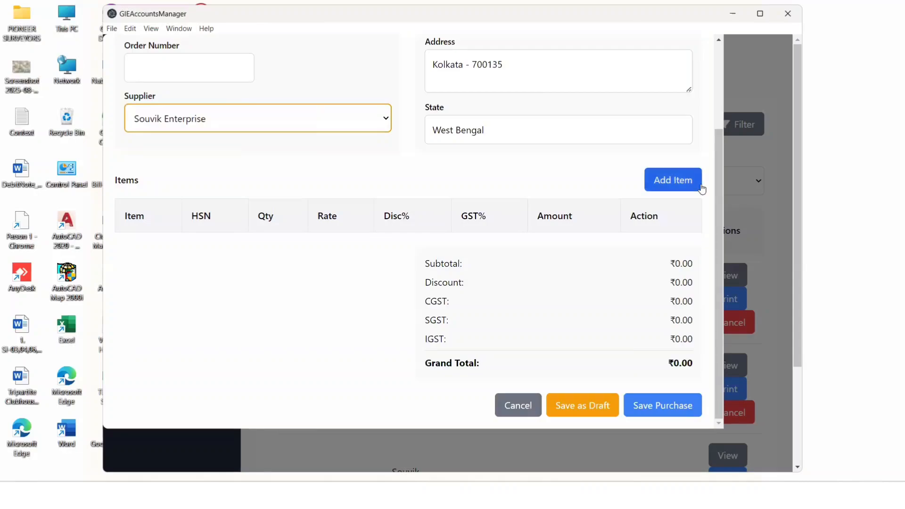
click(681, 183)
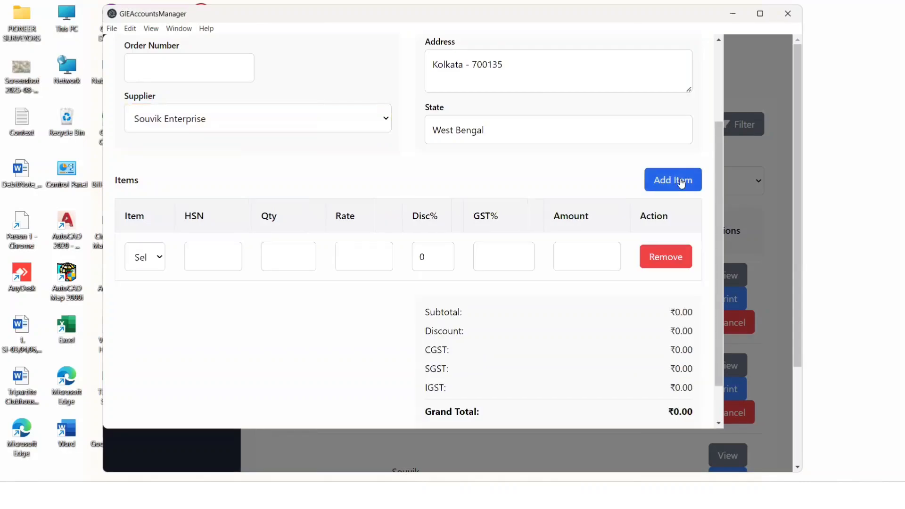
click(142, 257)
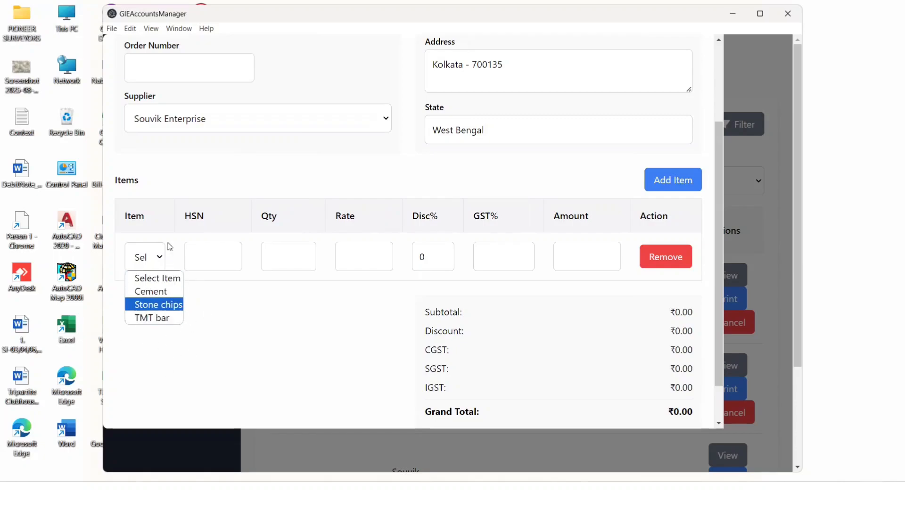
click(155, 296)
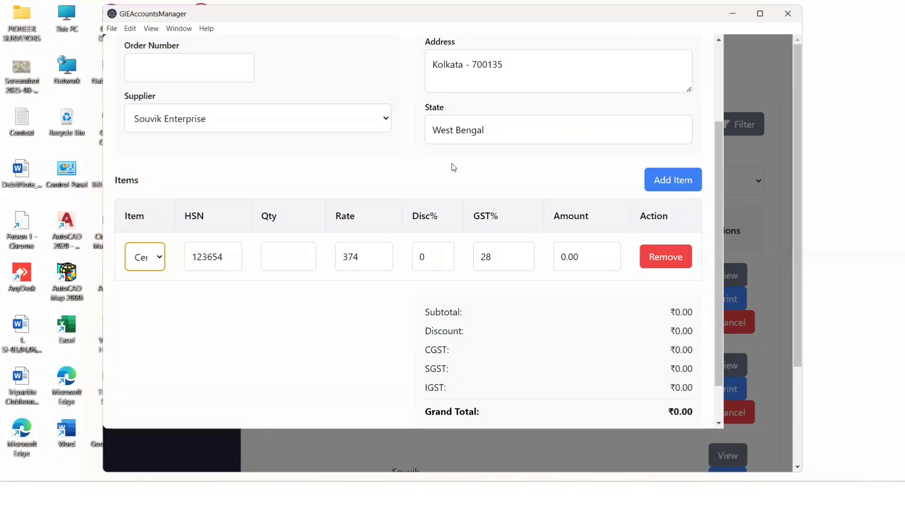
scroll(453, 168, up, 3)
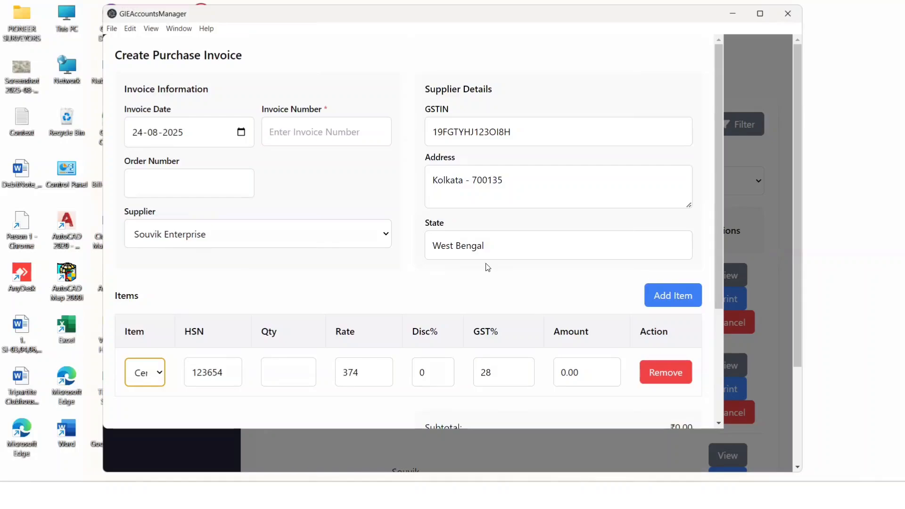
scroll(488, 267, down, 1)
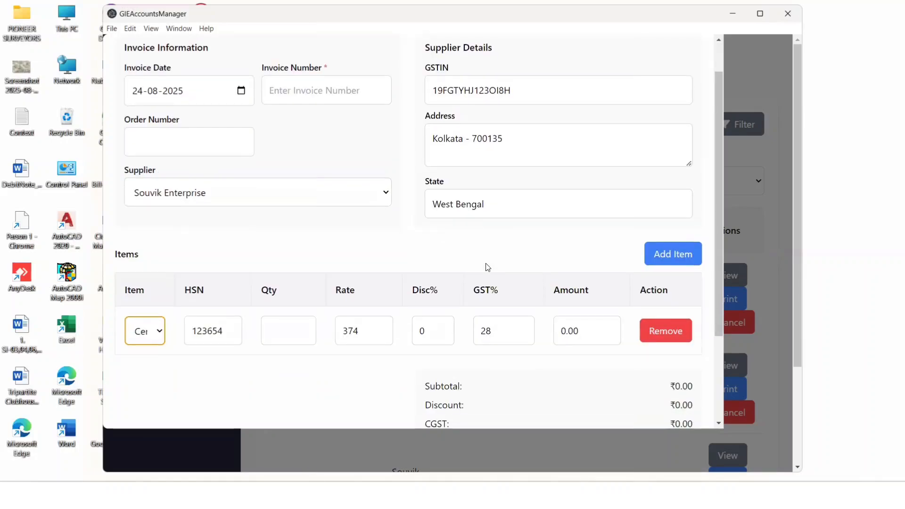
scroll(455, 377, down, 3)
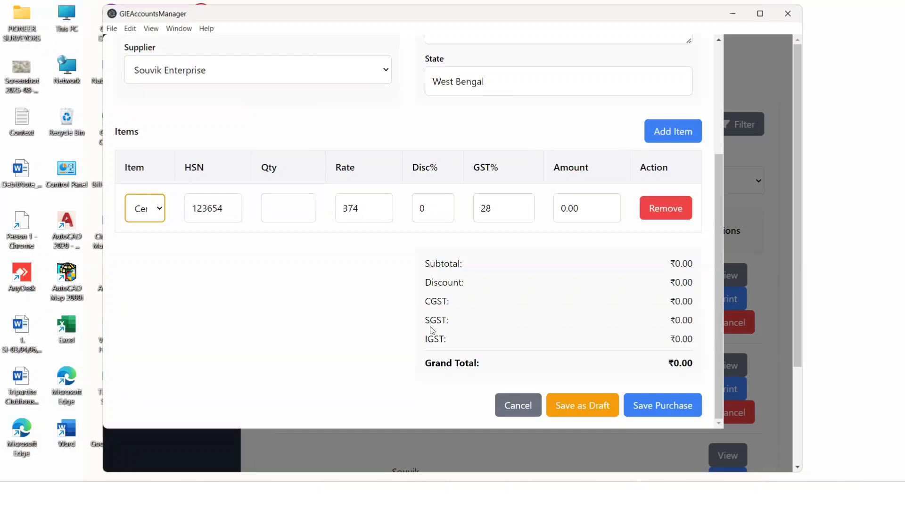
scroll(430, 326, up, 4)
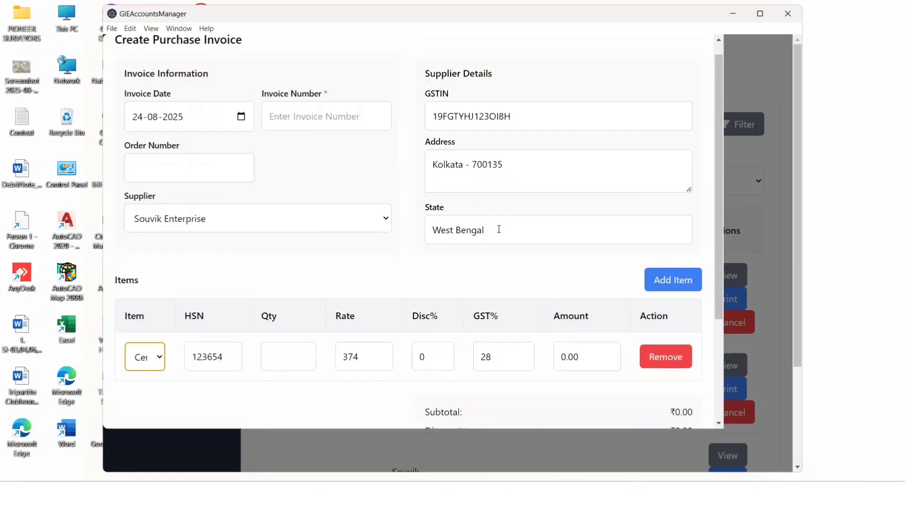
Review the totals and saving options of the purchase invoice, and discard the invoice without saving
scroll(498, 230, down, 4)
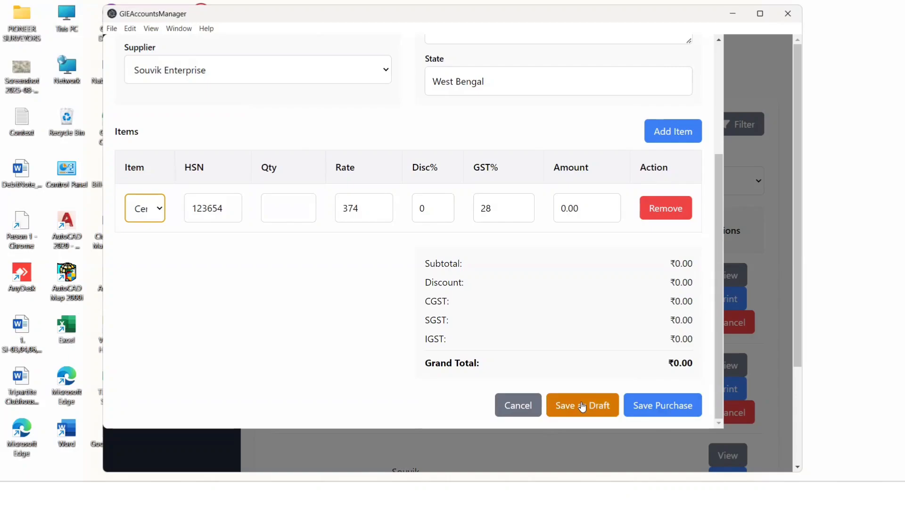
click(510, 387)
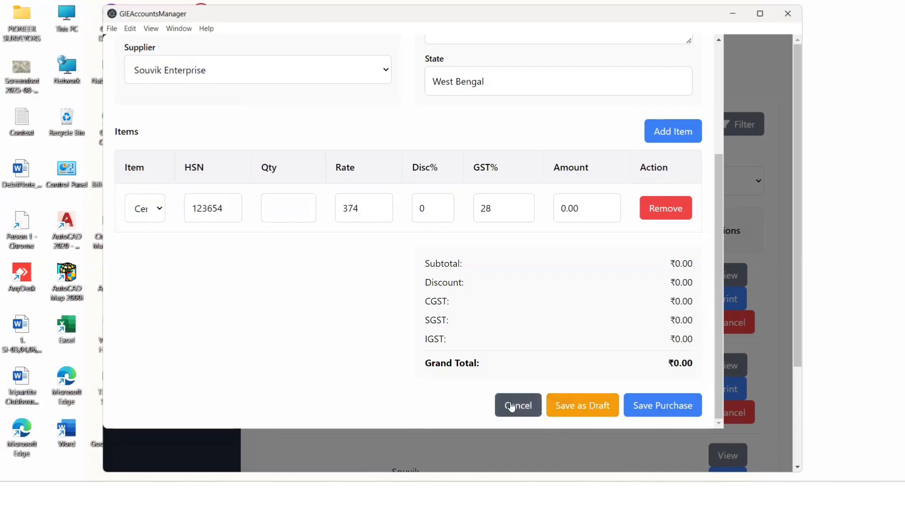
click(512, 406)
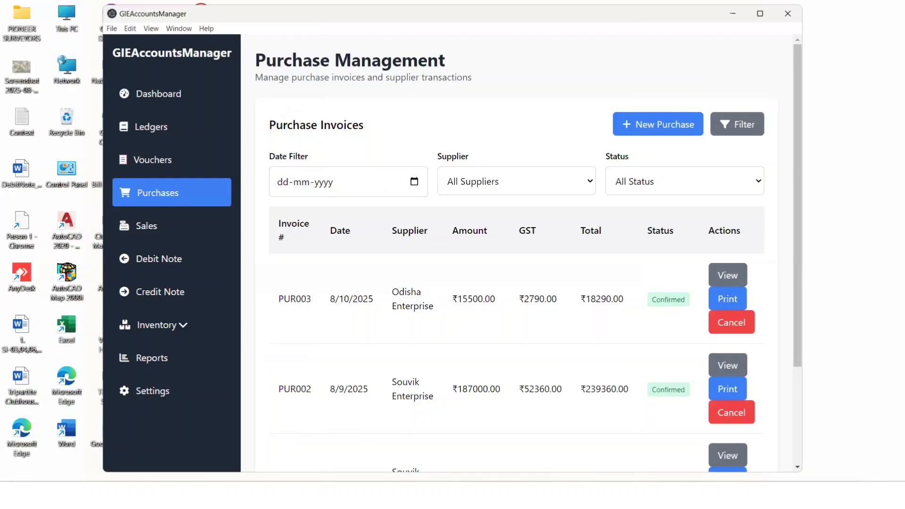
Switch to File Explorer and open the file Purchase_Invoice_PUR001_2025-08-24 from the Downloads folder
mouse_move(328, 474)
click(338, 451)
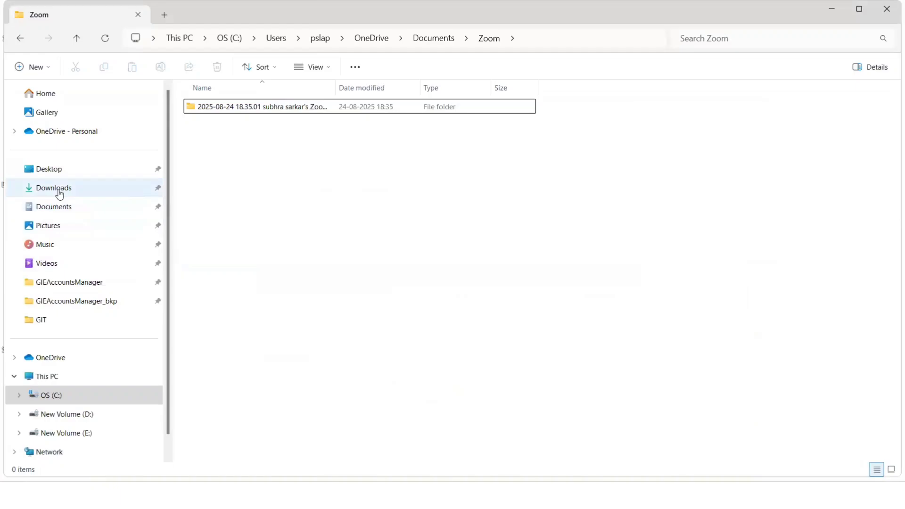
click(53, 188)
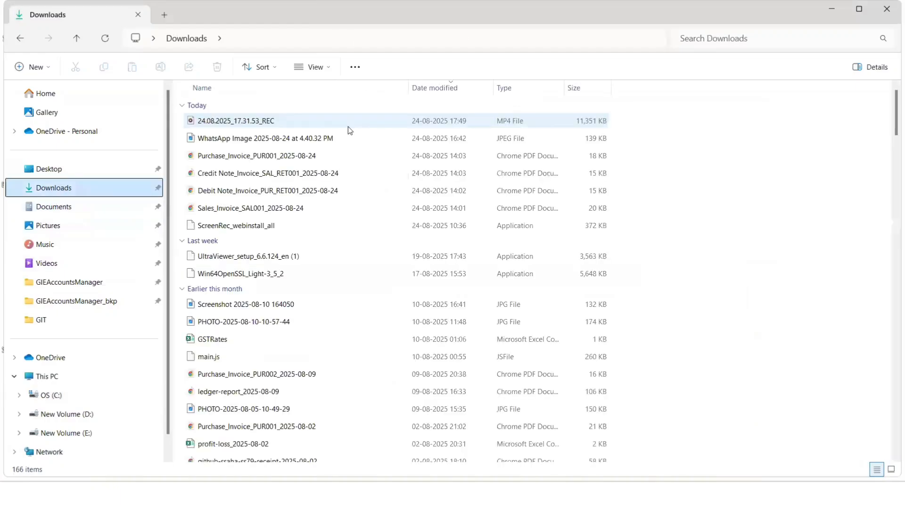
double_click(281, 159)
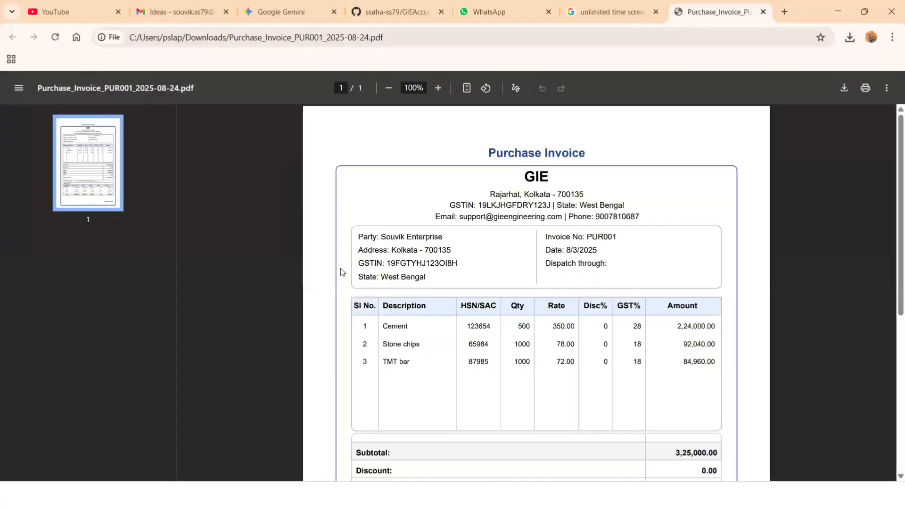
Look over the printed purchase invoice from header to GST summary, and highlight its "Dispatch through" field
scroll(348, 291, down, 5)
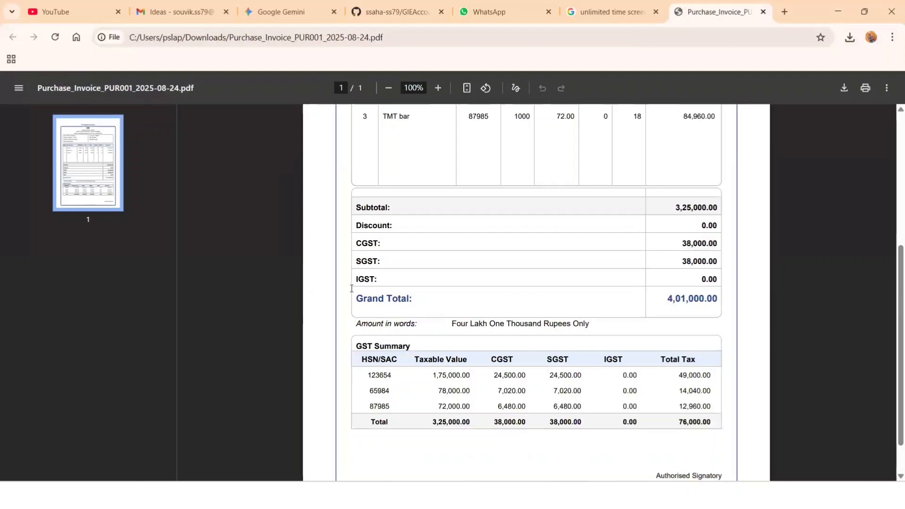
drag(891, 319, 891, 201)
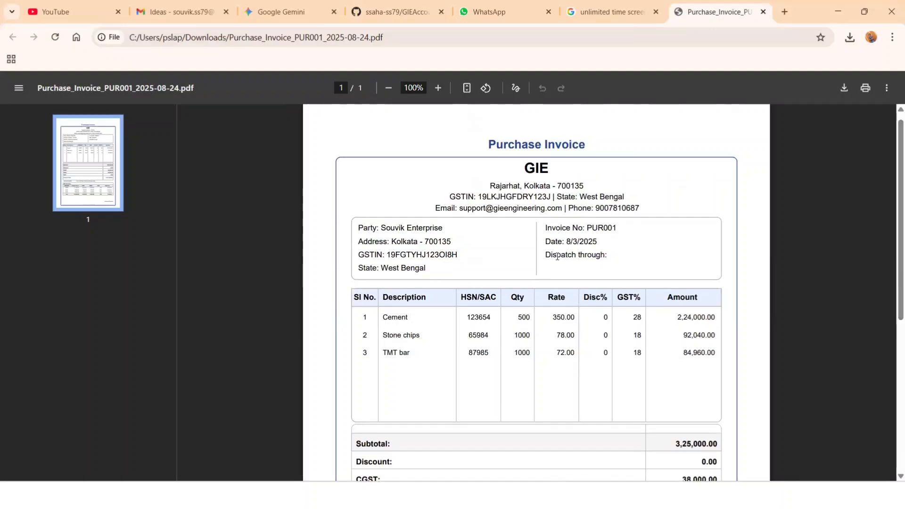
drag(544, 255, 612, 256)
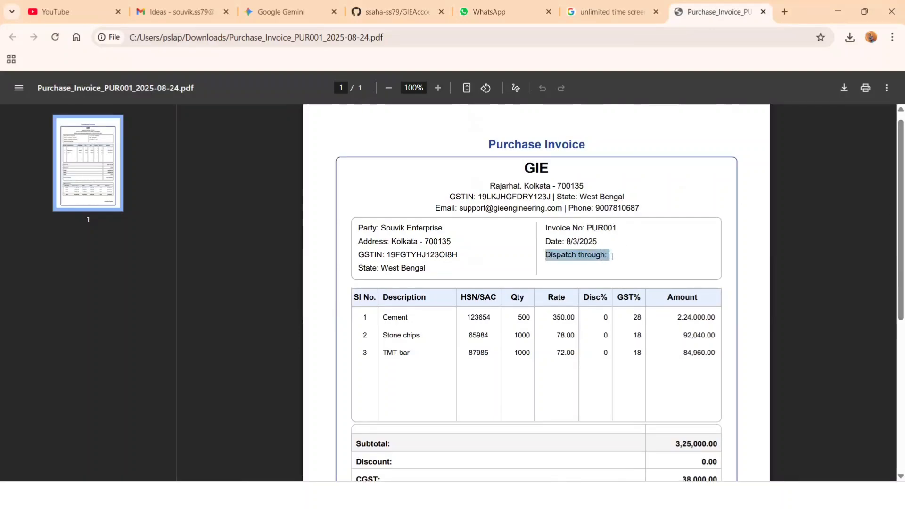
click(662, 264)
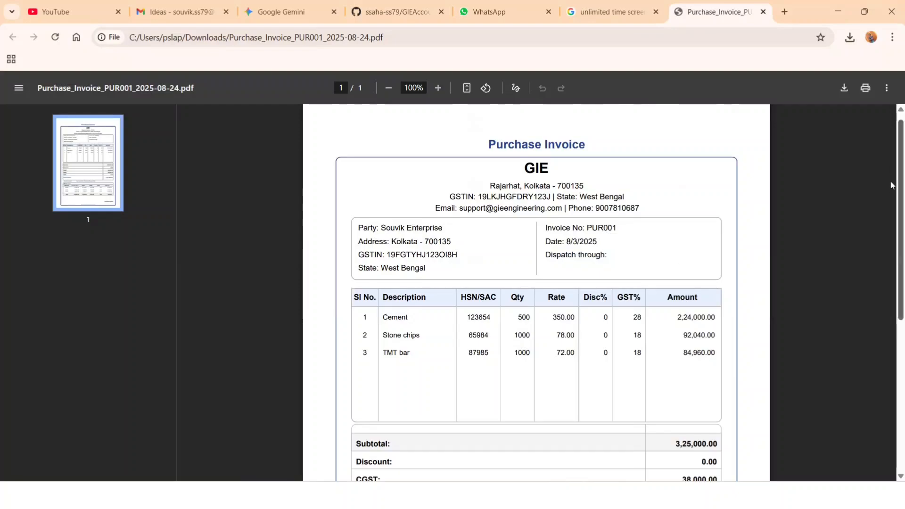
Examine the purchase invoice's item lines, tax totals, amount in words, GST summary and signatory area
scroll(892, 185, down, 2)
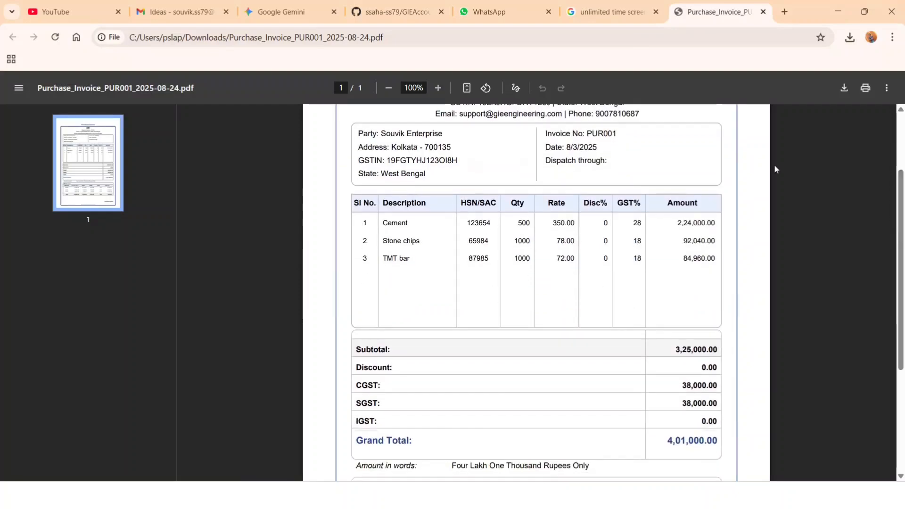
scroll(892, 283, down, 3)
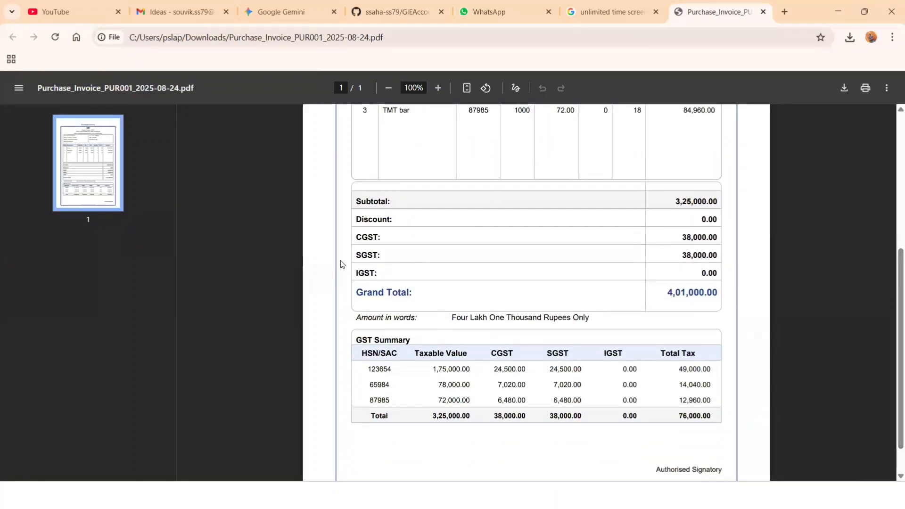
scroll(493, 250, up, 3)
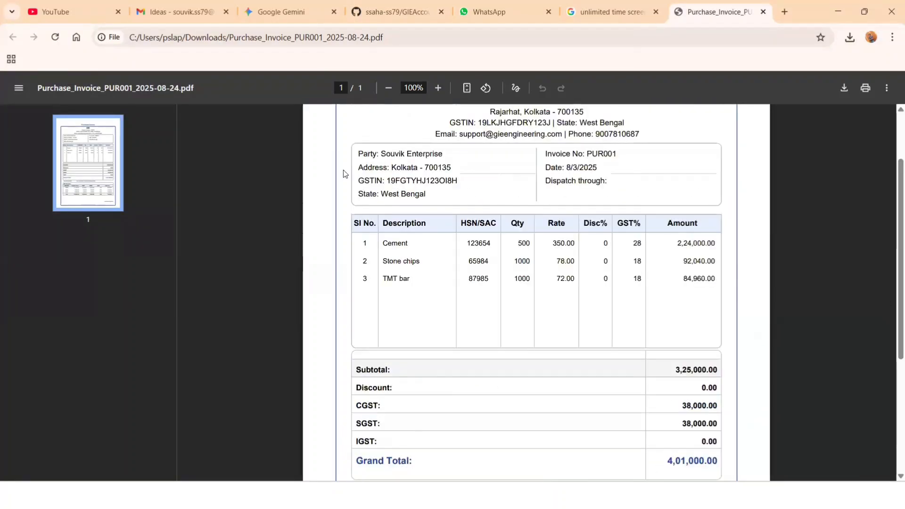
scroll(465, 215, down, 3)
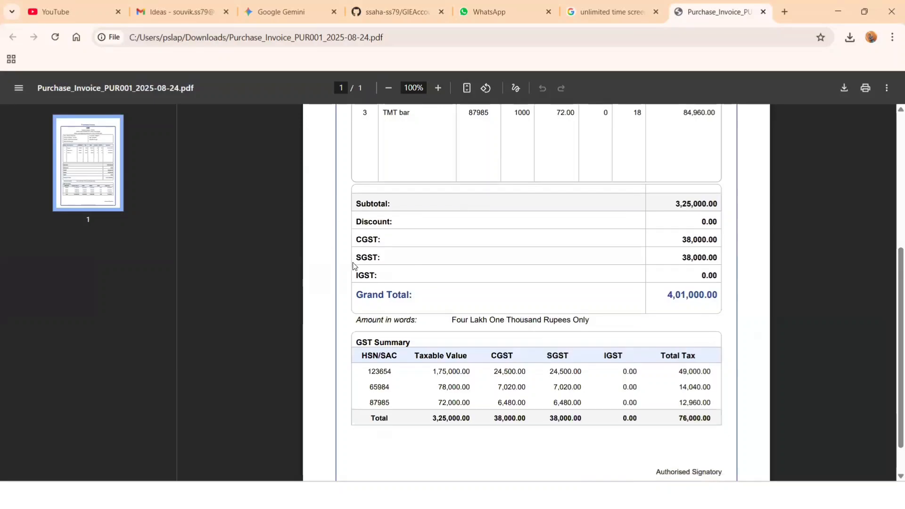
scroll(353, 288, down, 1)
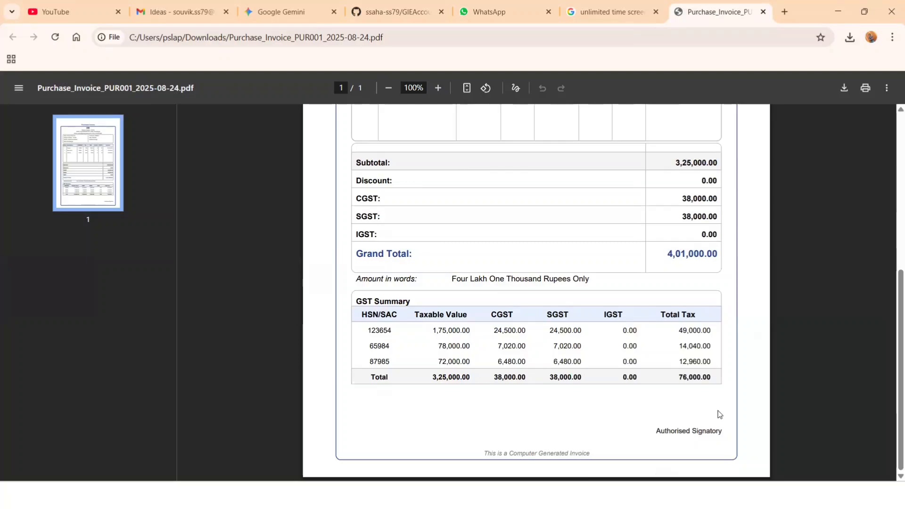
scroll(720, 414, up, 6)
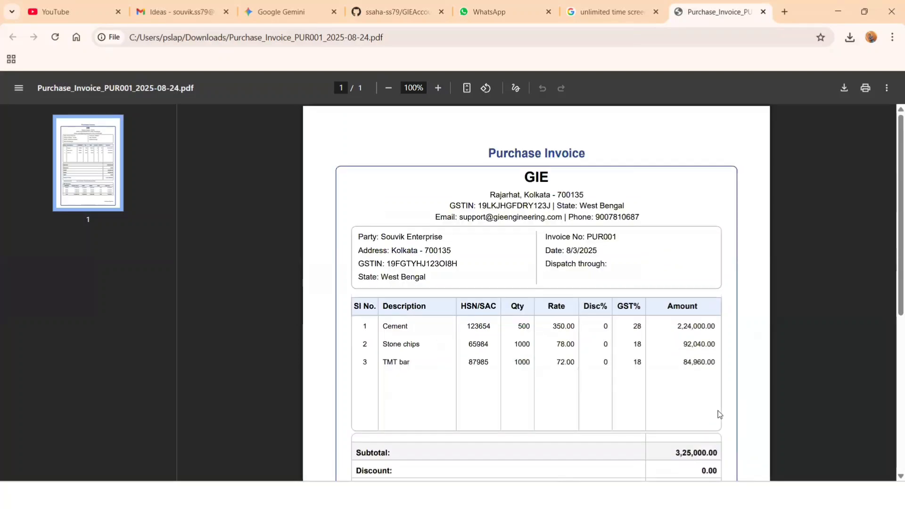
scroll(719, 414, down, 6)
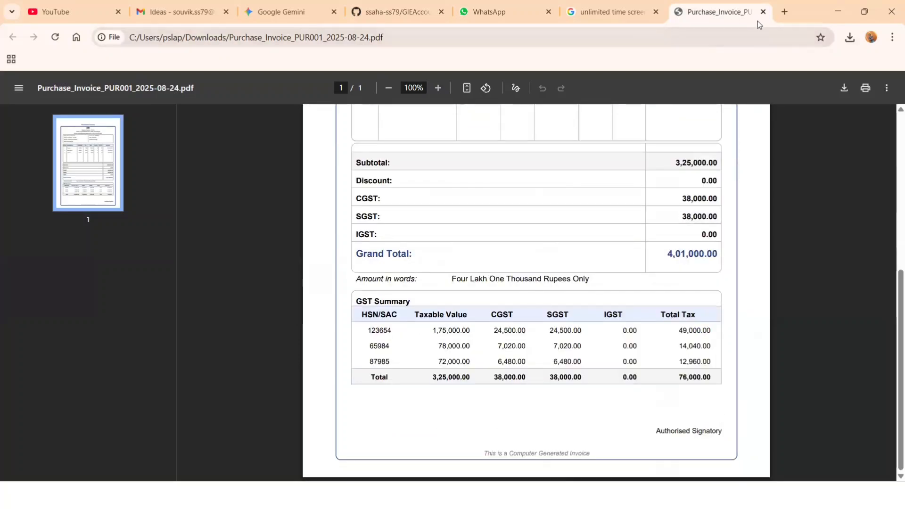
Close the purchase invoice PDF, minimize the browser and switch back to GIEAccountsManager
click(763, 12)
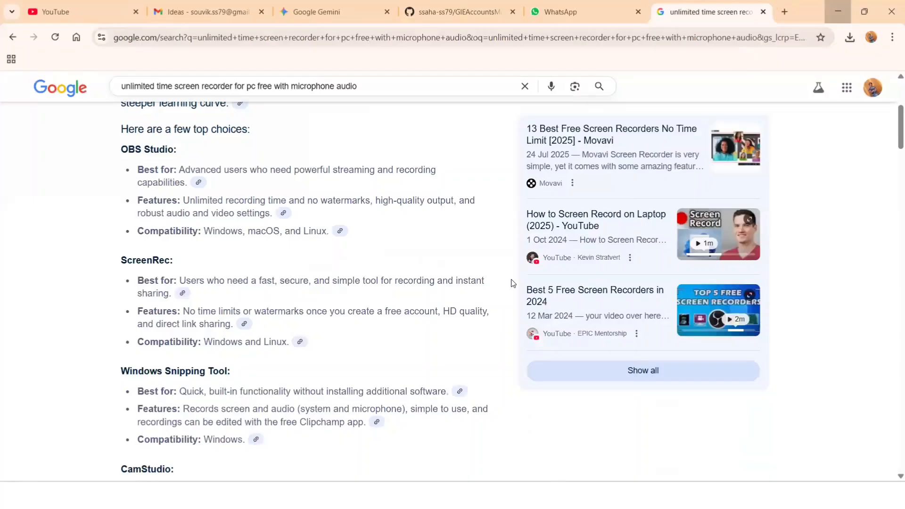
click(838, 11)
click(608, 493)
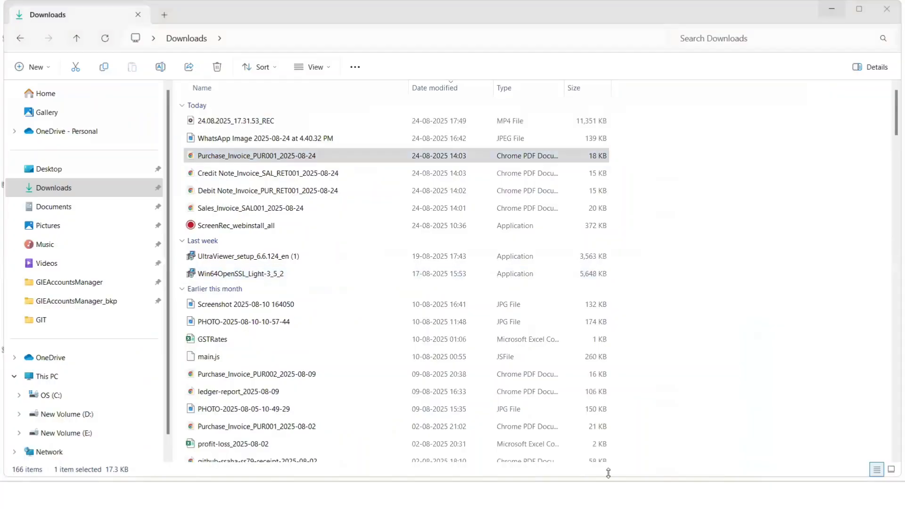
Start a new sales invoice in the Sales module, trying Pradyut Enterprise before choosing Assam Enterprise as the customer
click(157, 234)
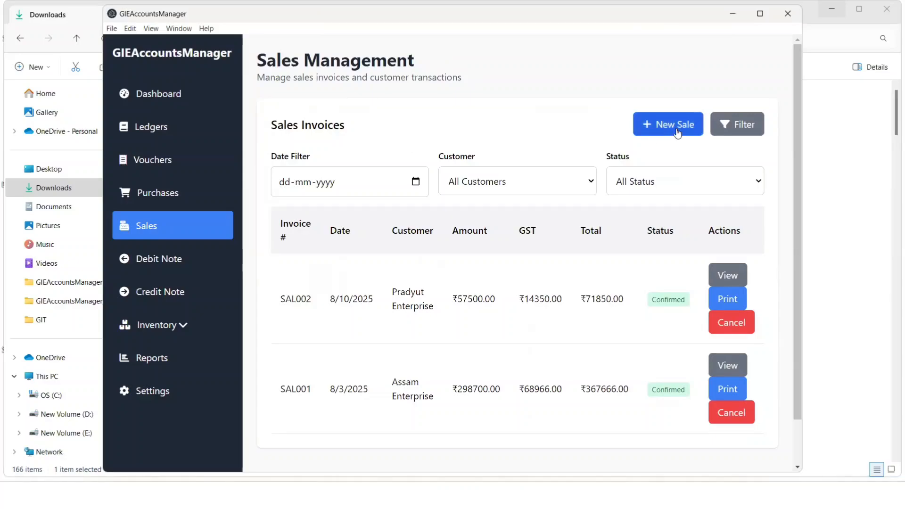
click(658, 135)
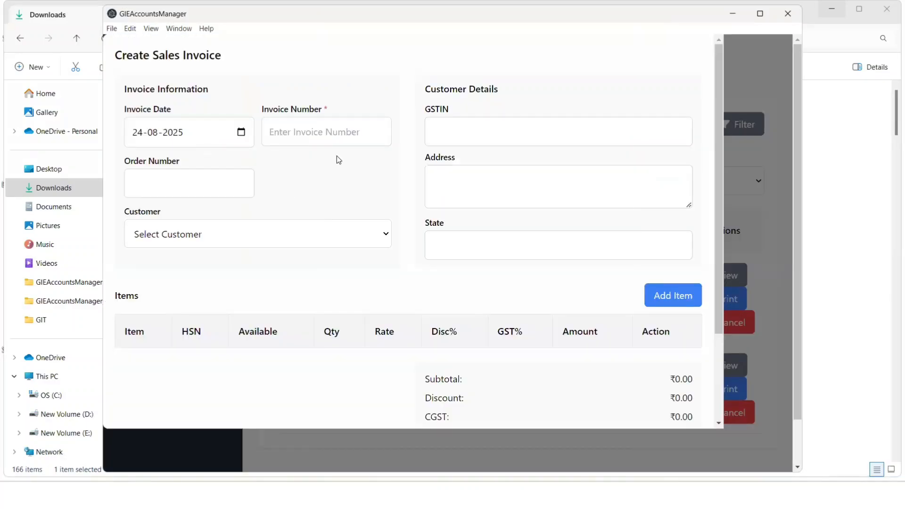
click(251, 242)
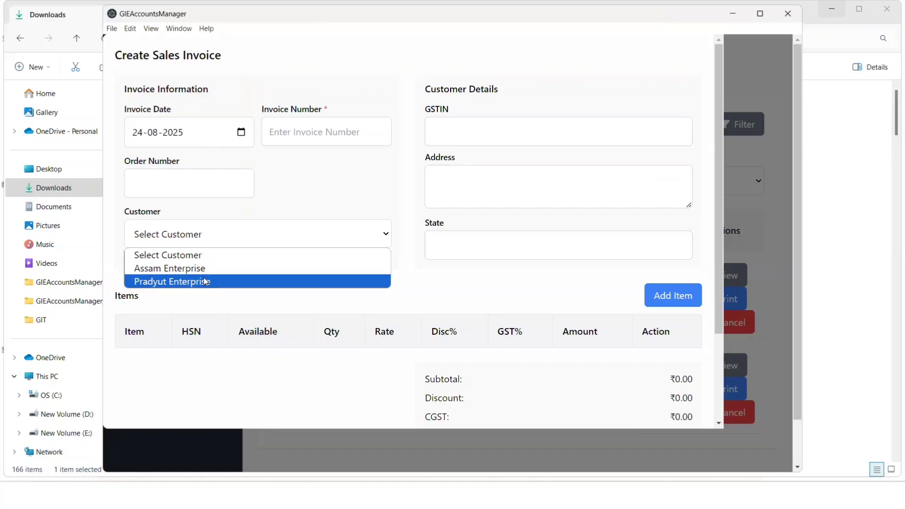
click(204, 281)
click(236, 227)
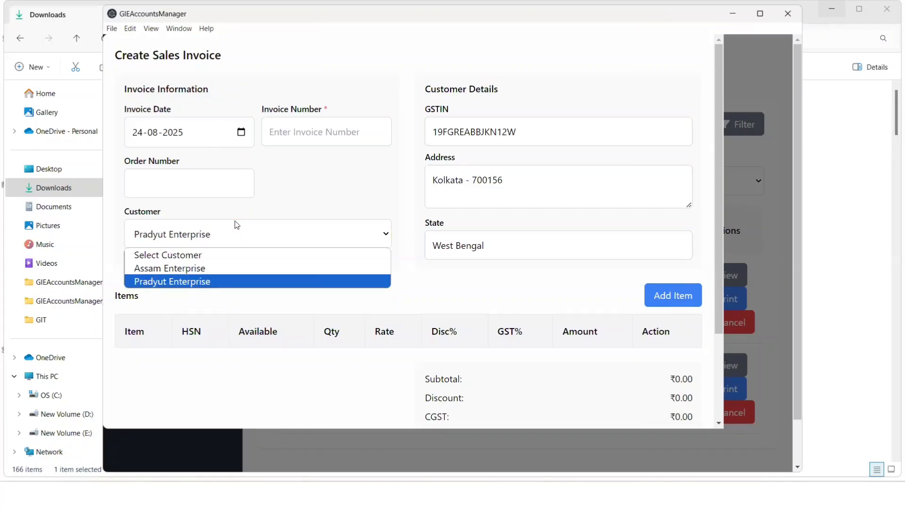
click(178, 270)
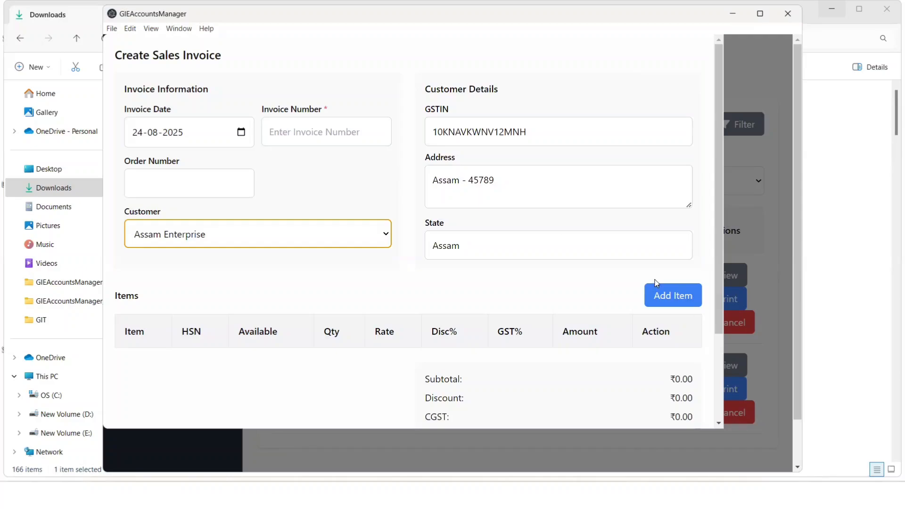
Add an item row for Stone chips to the sales invoice, and discard the invoice without saving
click(660, 295)
scroll(321, 328, down, 3)
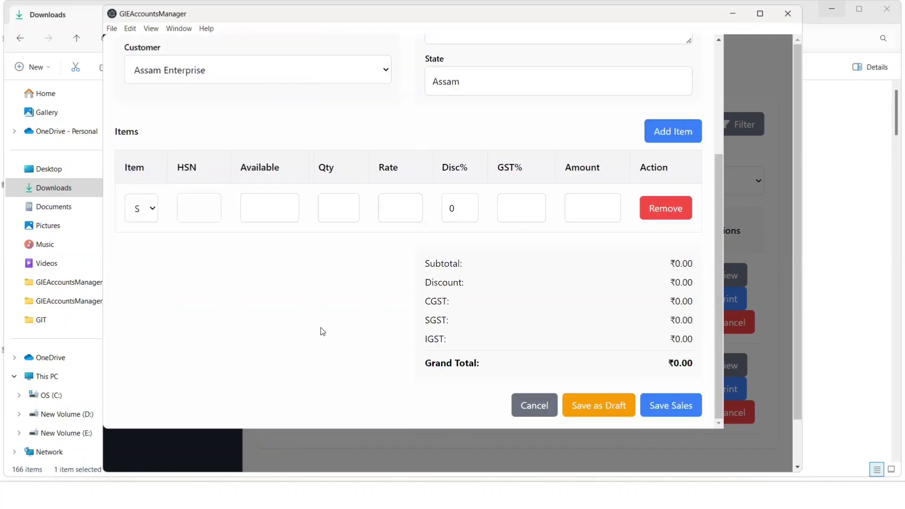
click(141, 208)
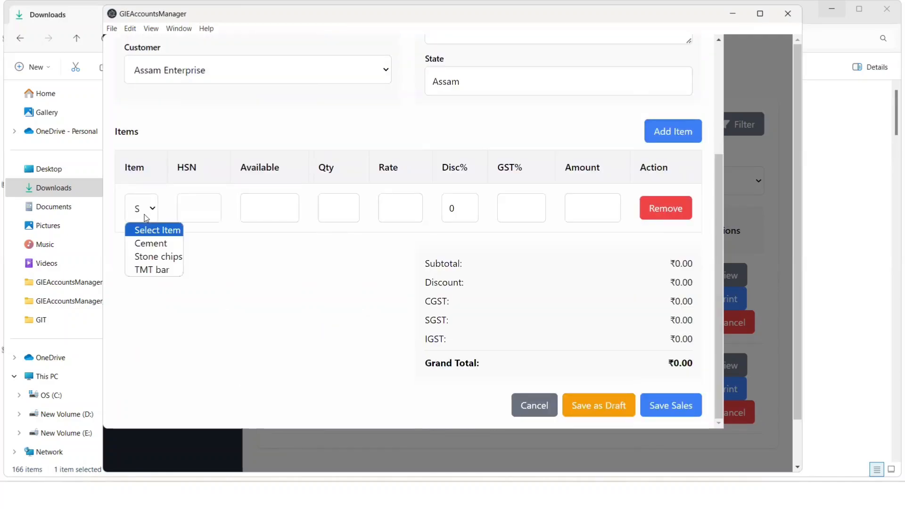
click(152, 257)
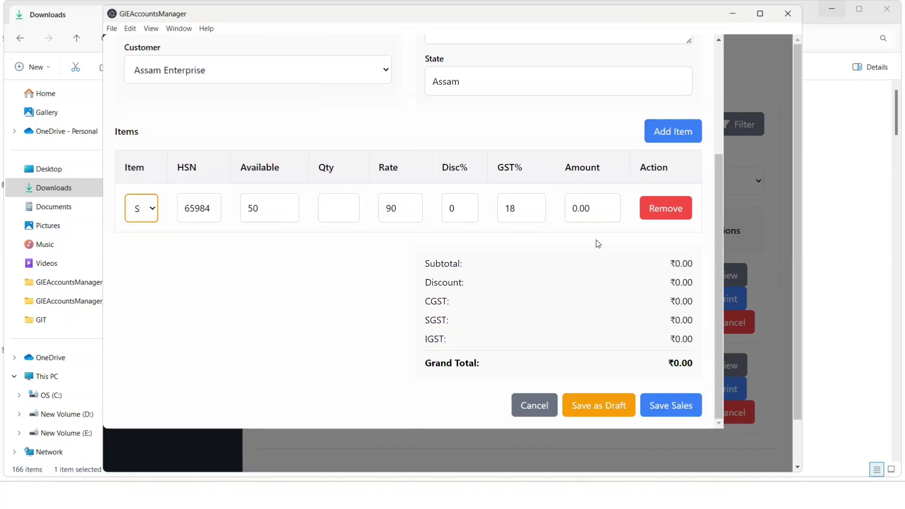
click(534, 405)
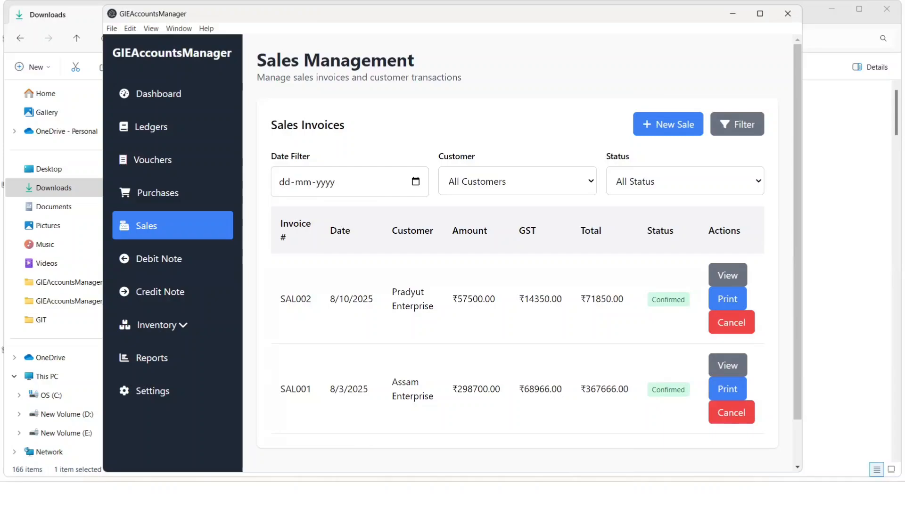
Switch to the Downloads folder in File Explorer and open the file Sales_Invoice_SAL001_2025-08-24
click(324, 496)
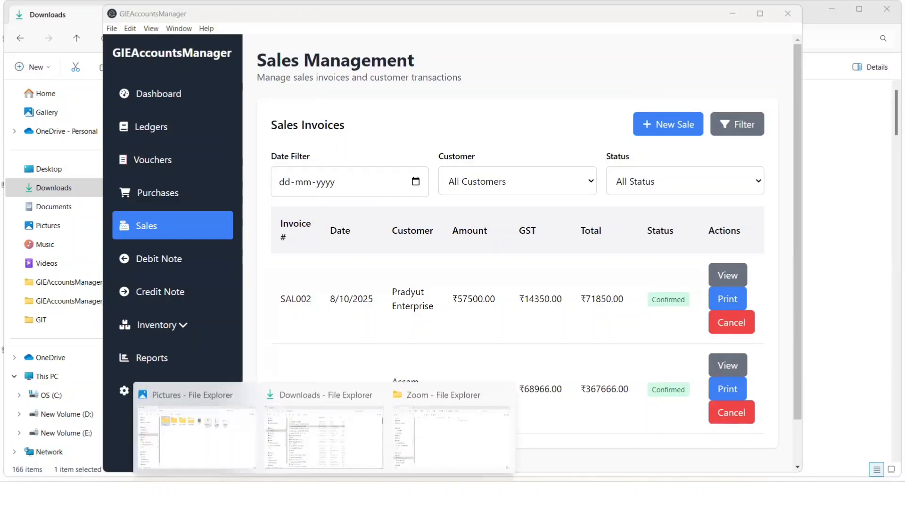
click(341, 451)
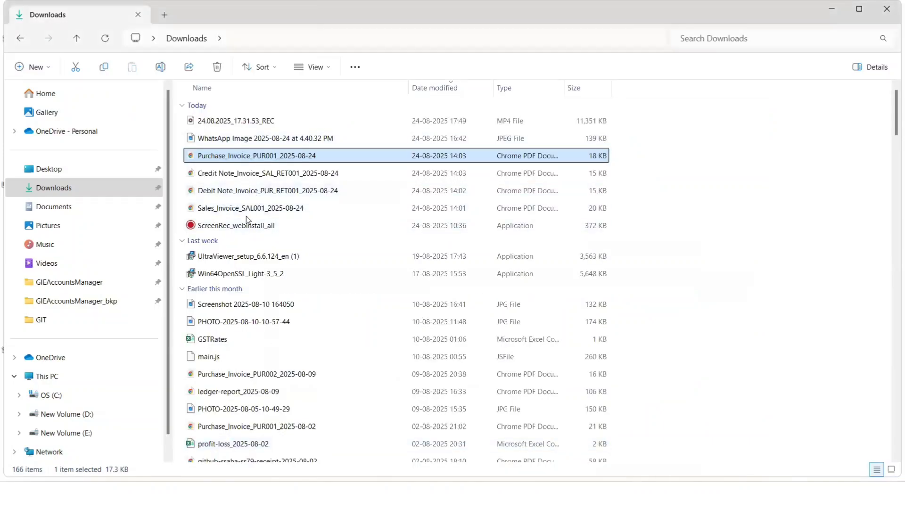
double_click(248, 208)
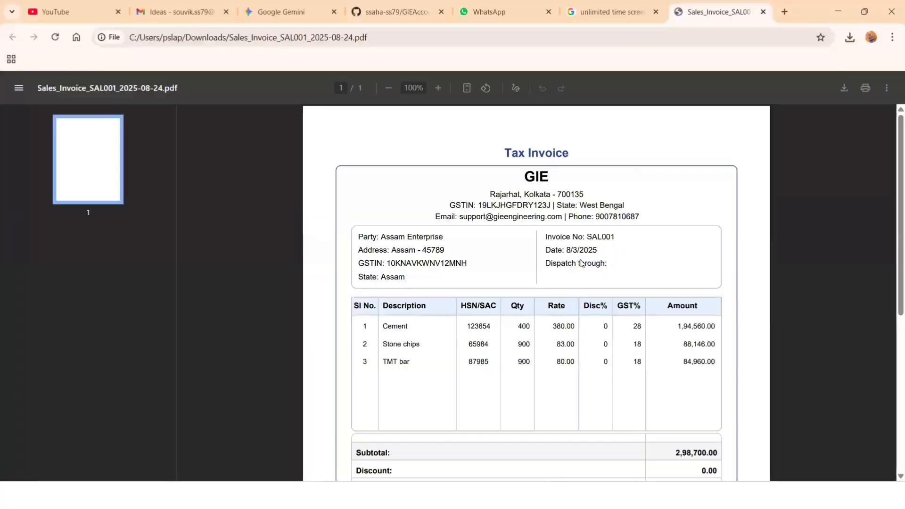
Zoom the sales invoice PDF out to 67% and examine its items, totals, GST summary and bank details
scroll(581, 264, down, 1)
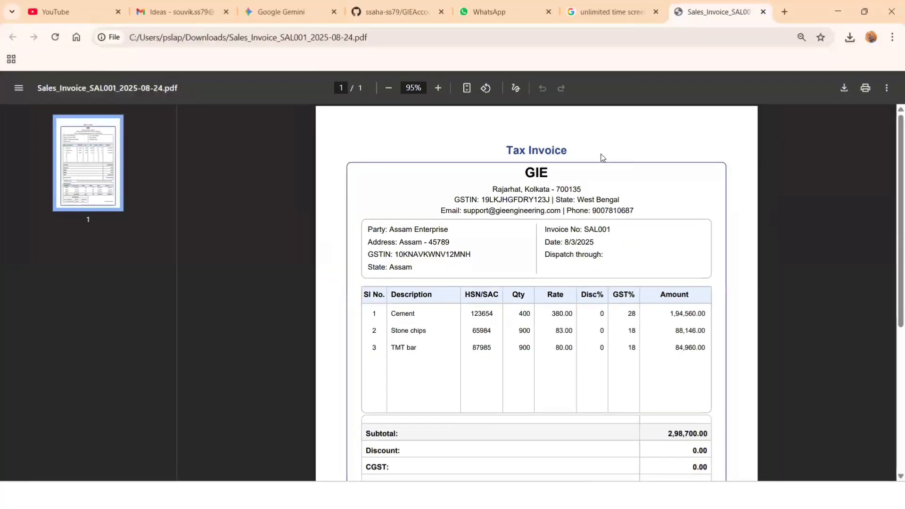
scroll(519, 290, down, 3)
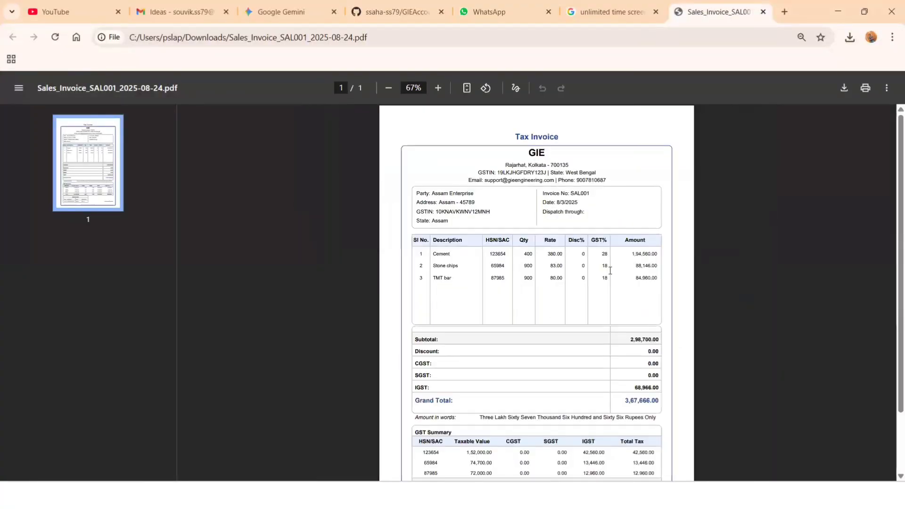
scroll(610, 270, down, 2)
scroll(610, 270, up, 2)
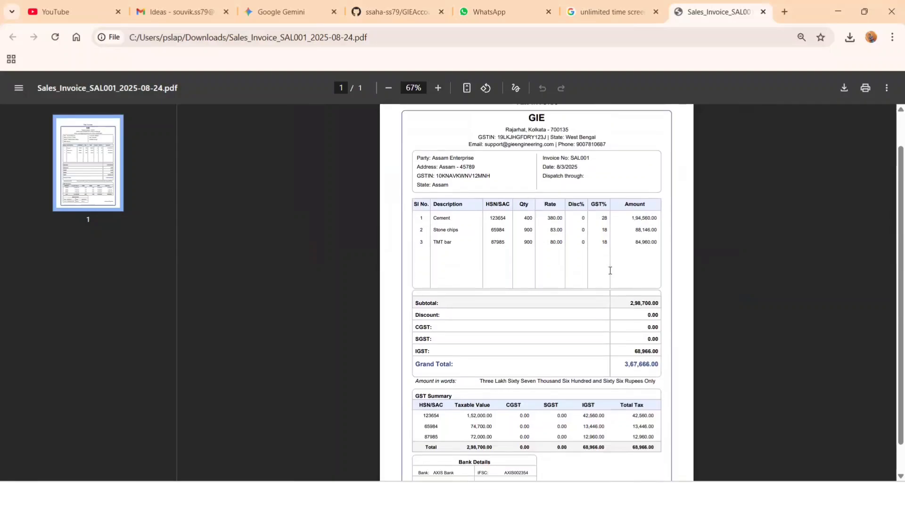
scroll(610, 271, down, 2)
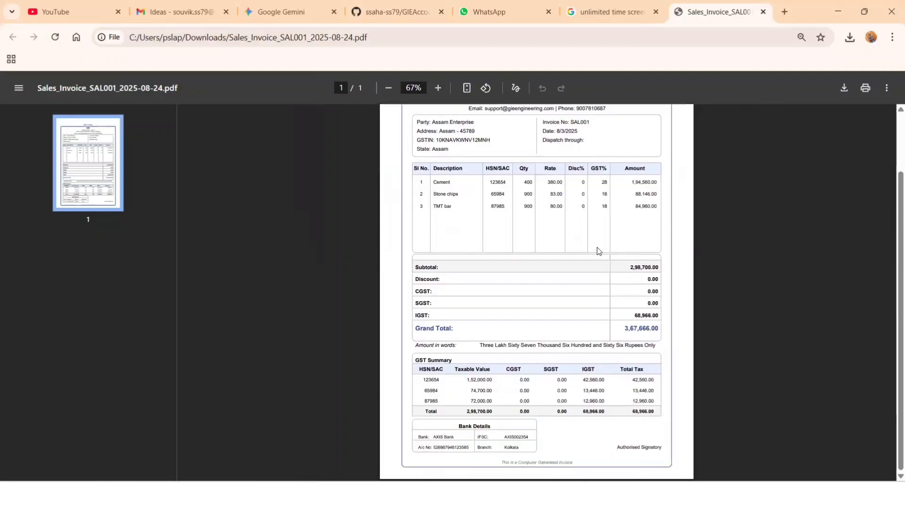
Review the sales invoice PDF from the party details to the bank details, then close it and minimize the browser
scroll(545, 247, up, 2)
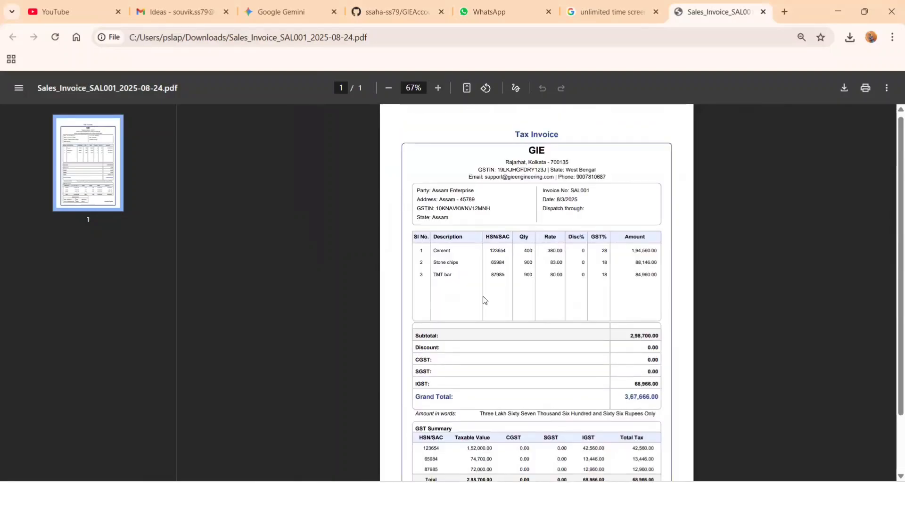
scroll(483, 296, down, 2)
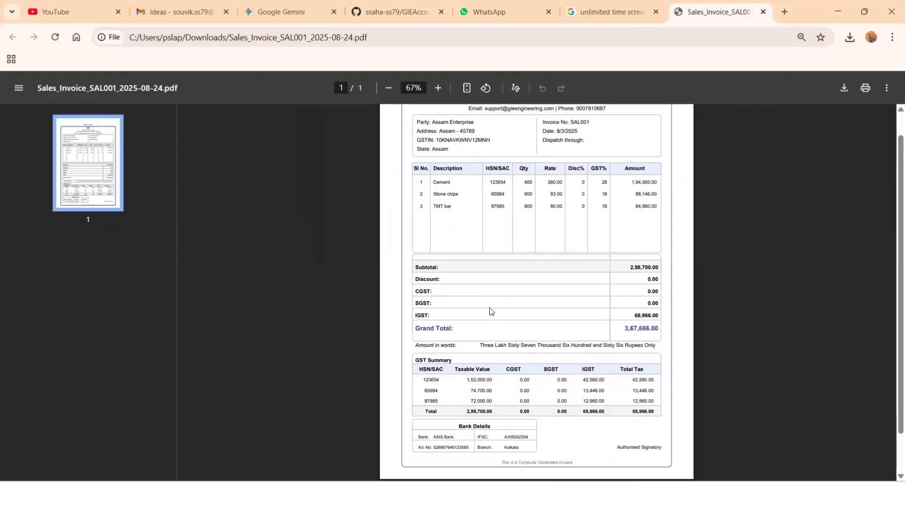
scroll(490, 310, up, 2)
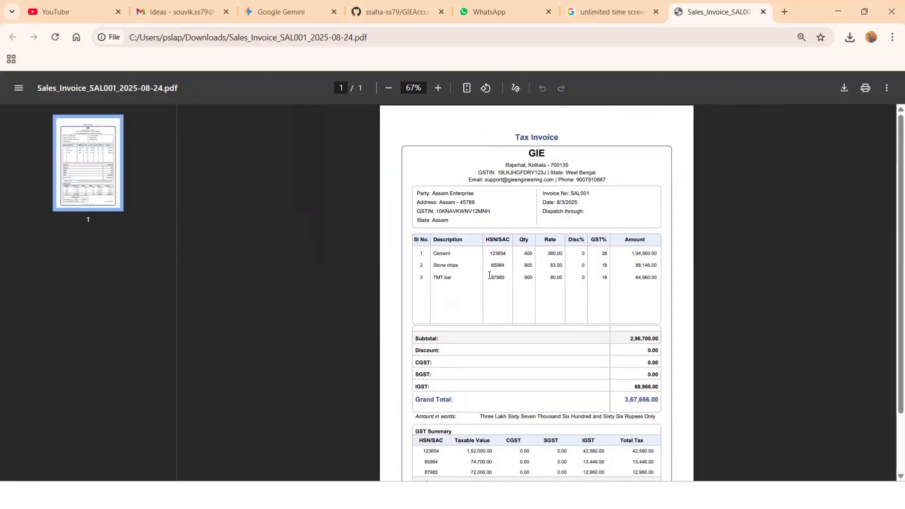
scroll(511, 218, down, 2)
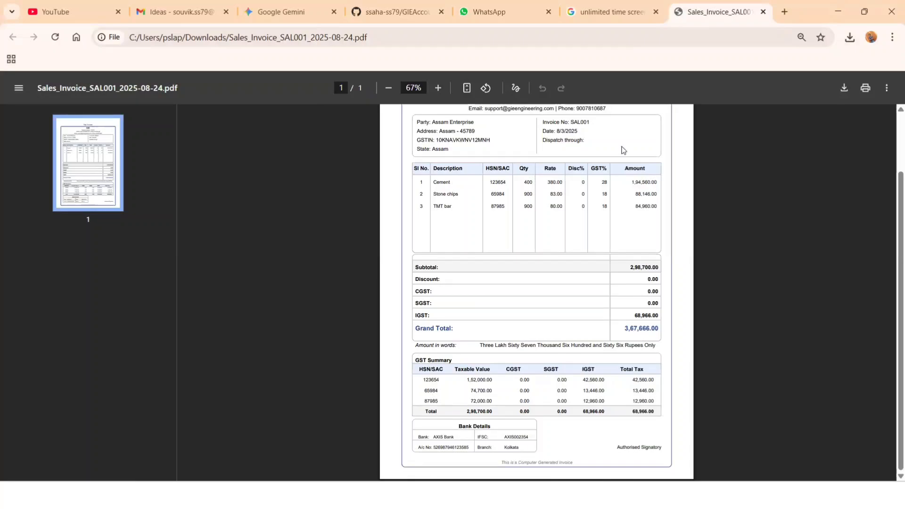
click(763, 14)
click(838, 11)
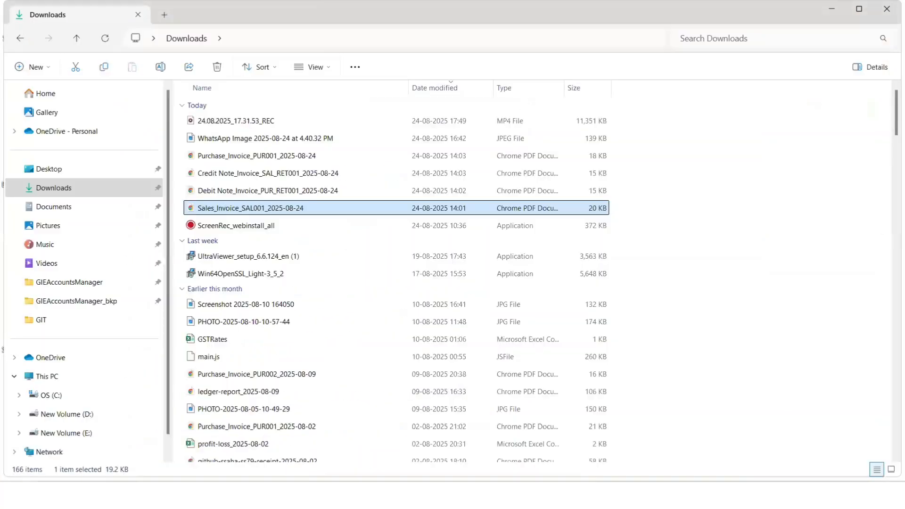
Switch to GIEAccountsManager and look through the full width of the Debit Notes list
key(alt+Tab)
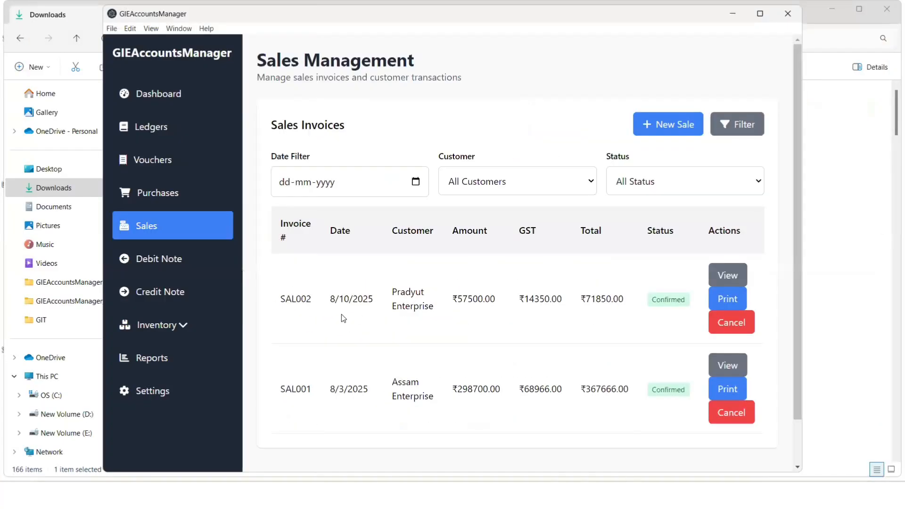
click(178, 262)
scroll(451, 335, right, 2)
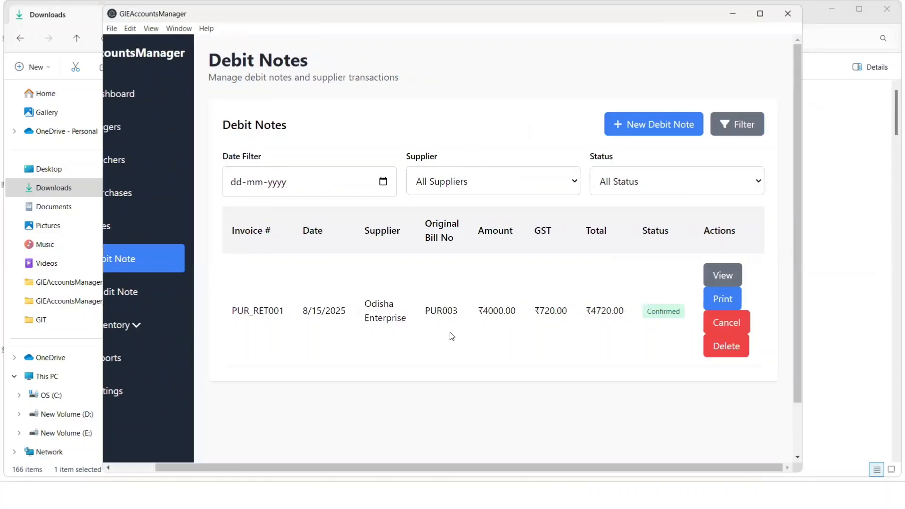
scroll(452, 336, left, 2)
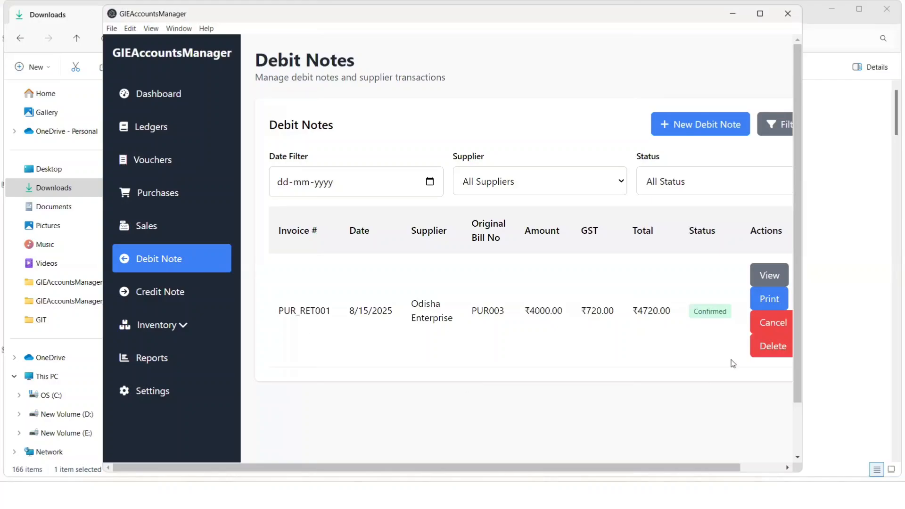
View the details of Odisha Enterprise's debit note and close them
click(756, 281)
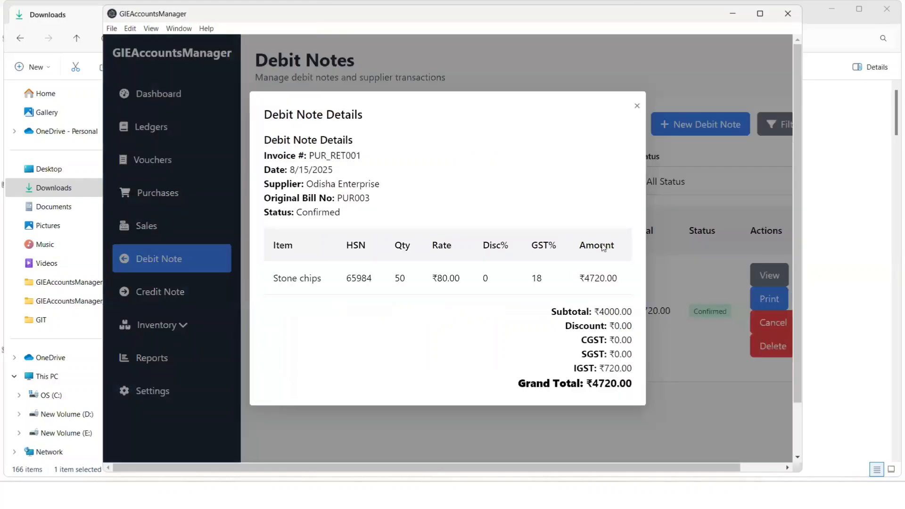
scroll(564, 248, down, 1)
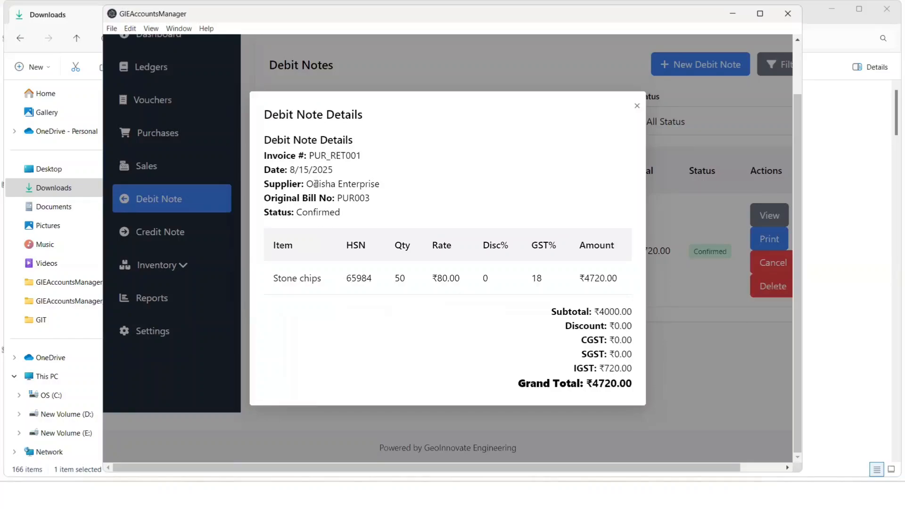
click(697, 360)
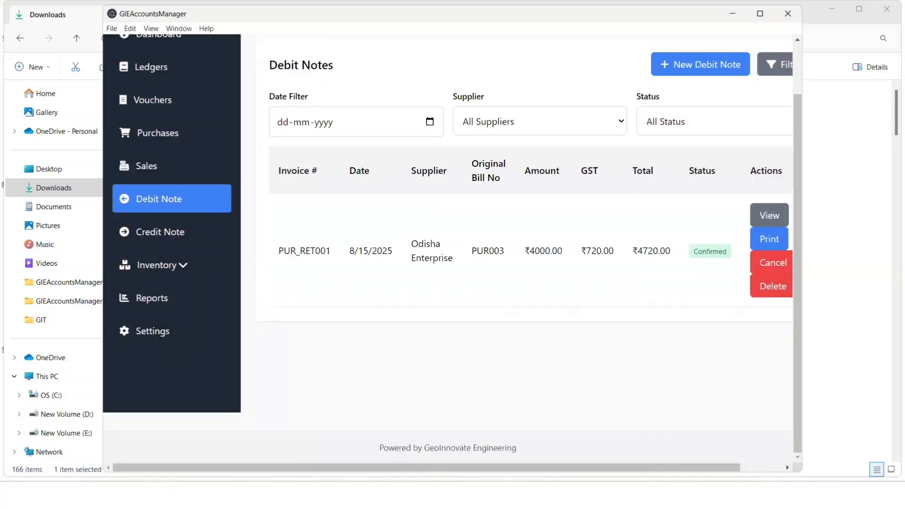
Switch to the Downloads folder in File Explorer and open the file Debit Note_Invoice_PUR_RET001_2025-08-24
click(324, 495)
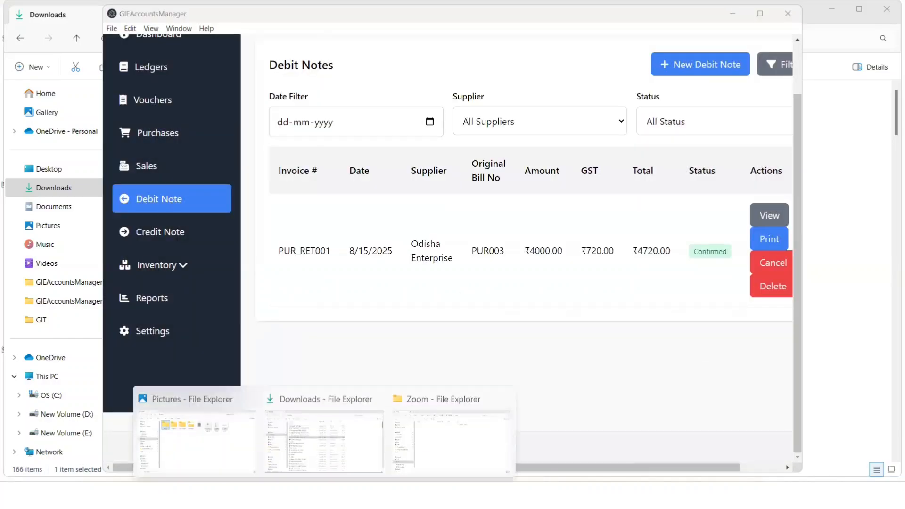
click(356, 425)
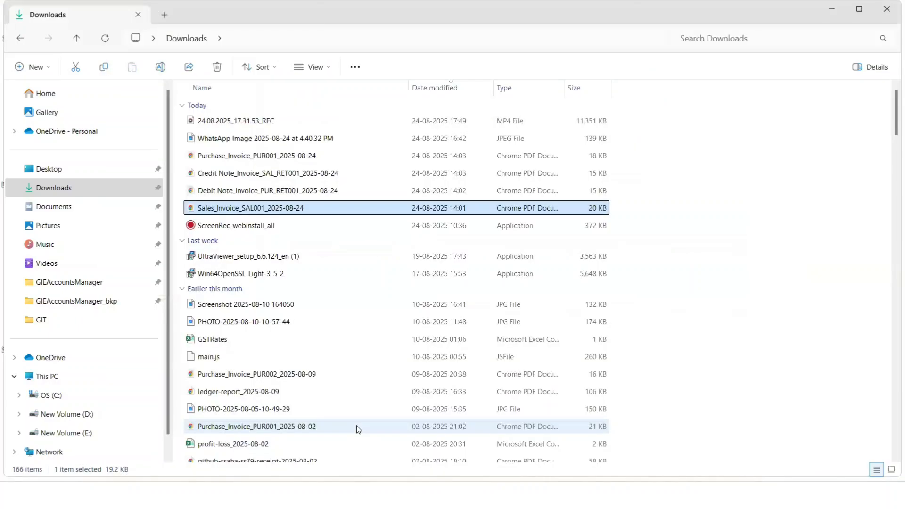
click(218, 191)
double_click(218, 190)
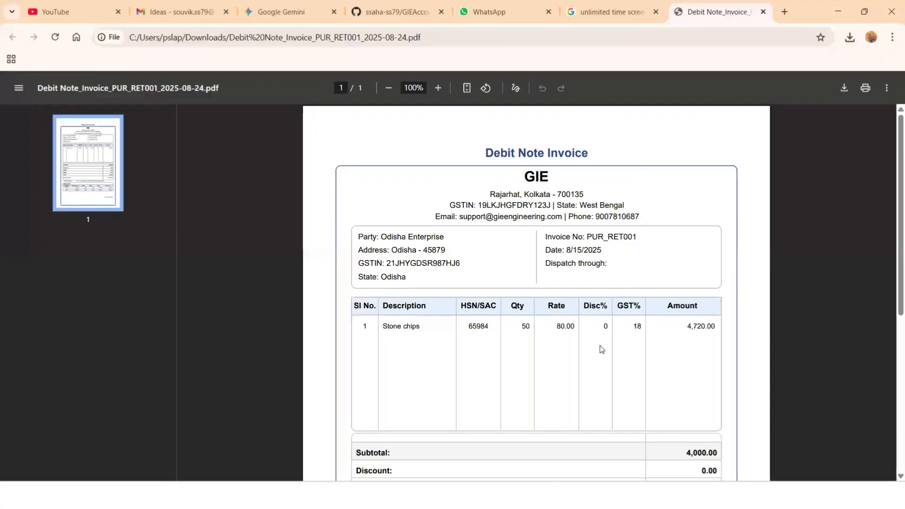
Zoom the debit note PDF out to 61%, examine its item, totals and GST summary, and close it, minimizing the browser
scroll(601, 349, down, 3)
ctrl+scroll(601, 349, down, 4)
scroll(602, 349, down, 1)
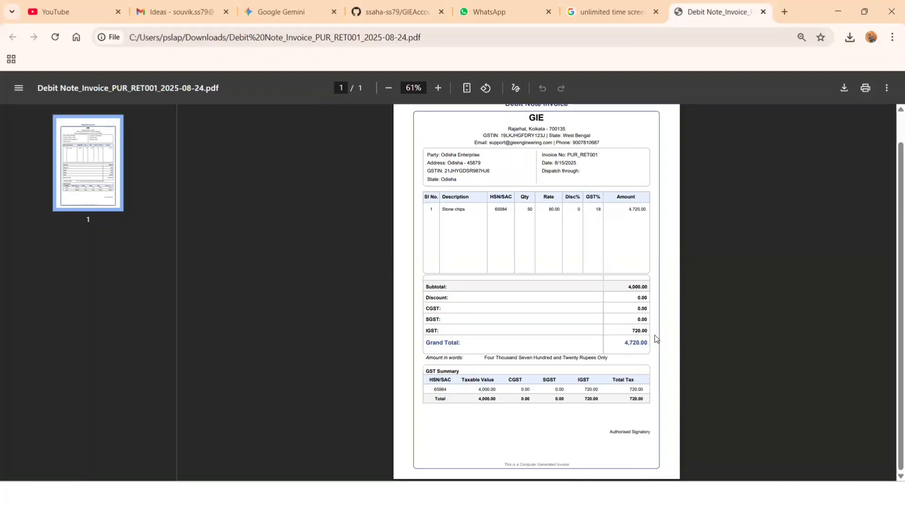
click(763, 11)
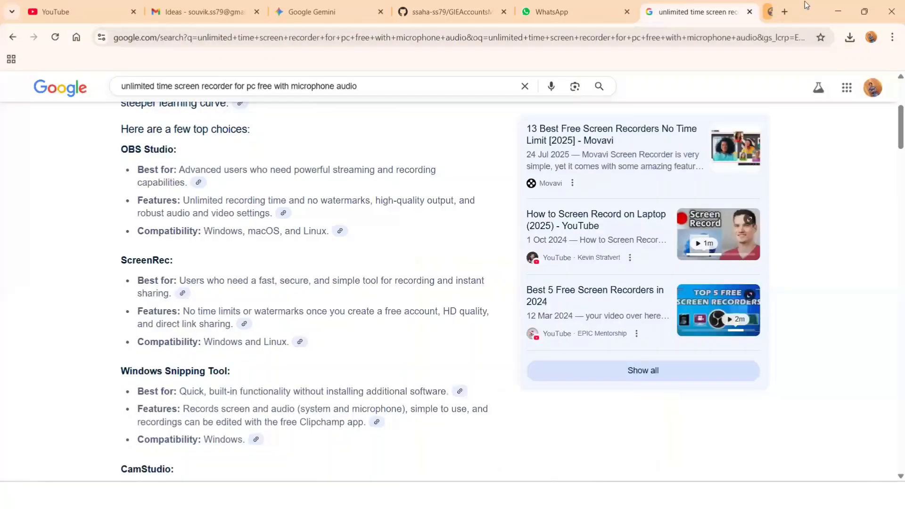
click(837, 13)
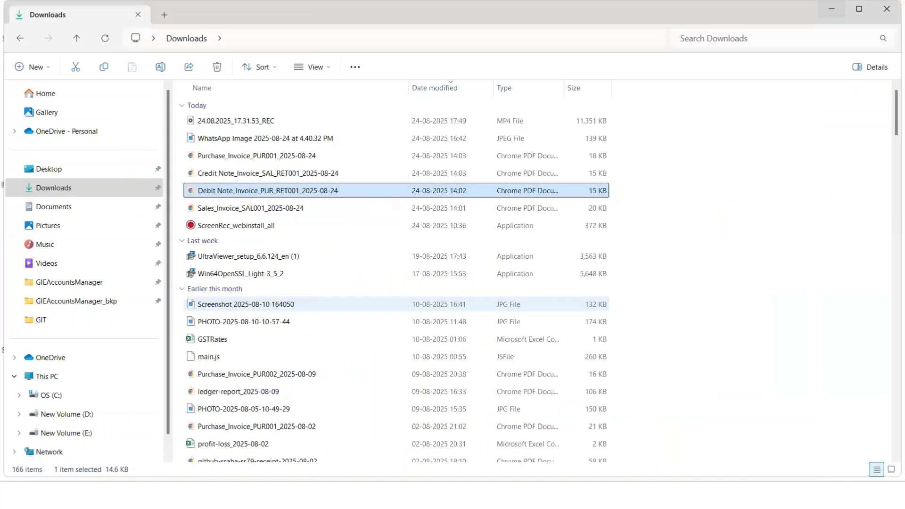
Switch back to GIEAccountsManager and look through the full width of the Credit Notes list
click(632, 495)
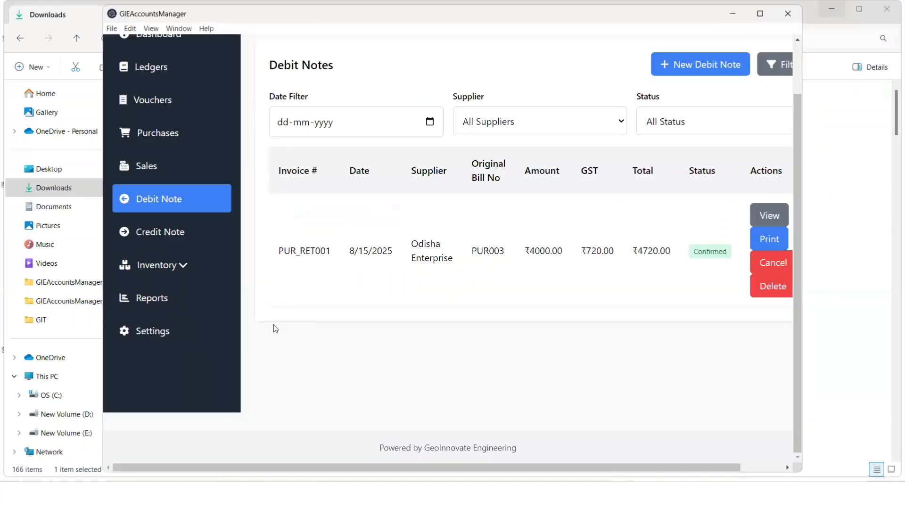
click(163, 233)
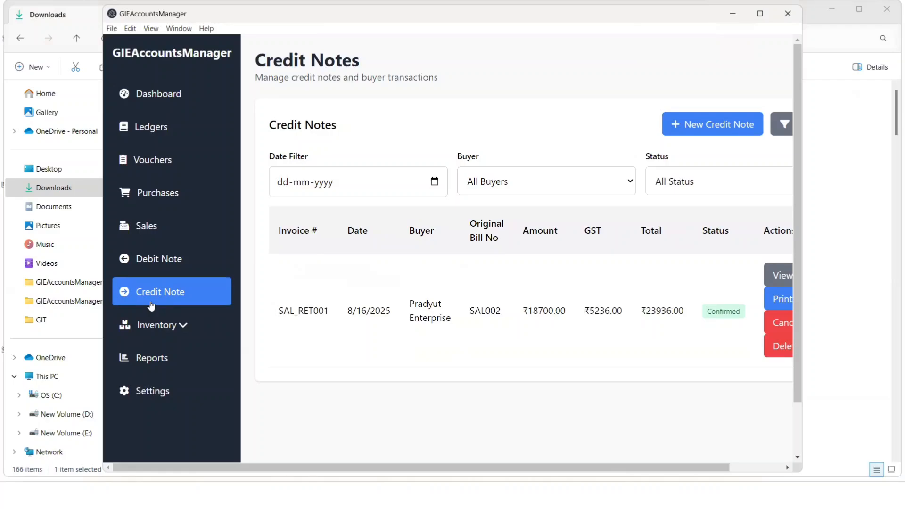
scroll(524, 432, right, 1)
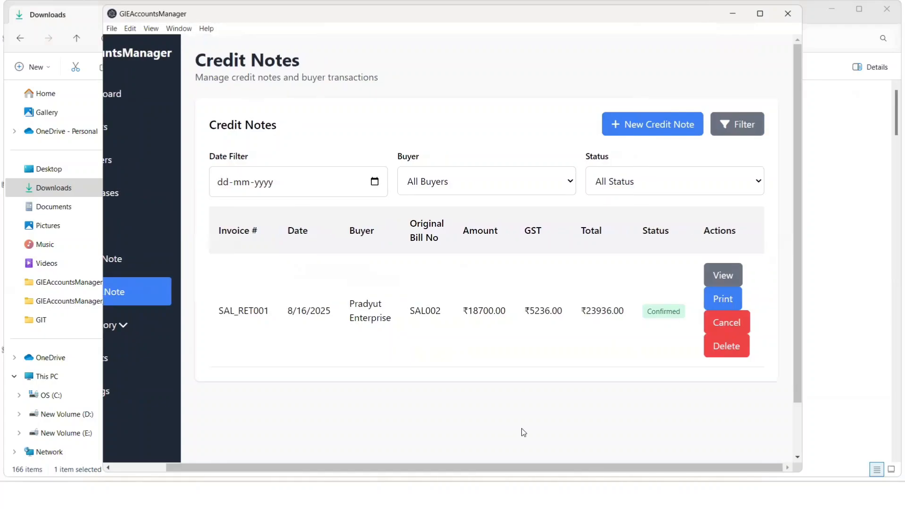
scroll(523, 432, left, 1)
Switch to the Downloads folder in File Explorer and open the file Credit Note_Invoice_SAL_RET001_2025-08-24
mouse_move(318, 495)
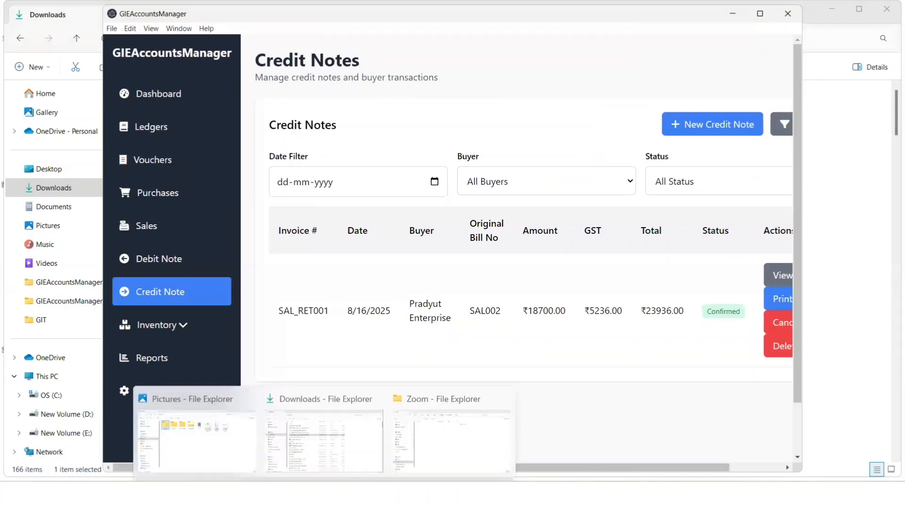
click(306, 396)
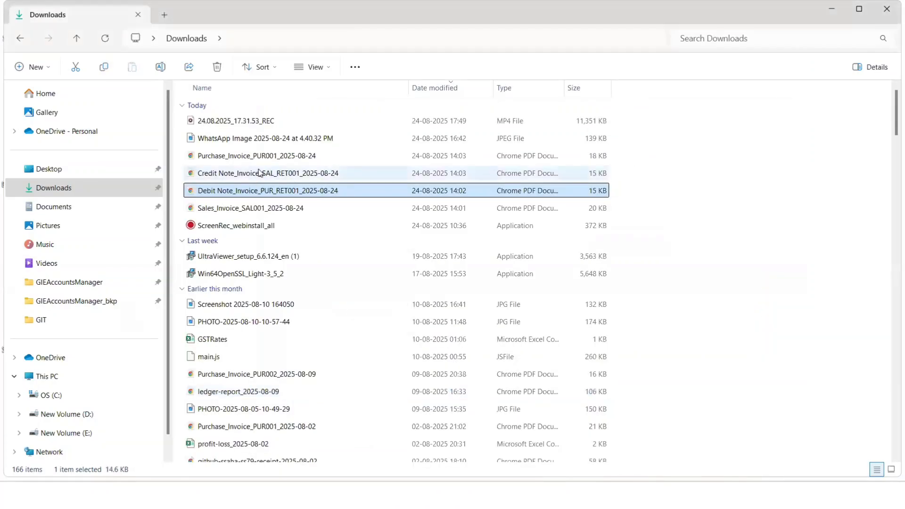
double_click(293, 175)
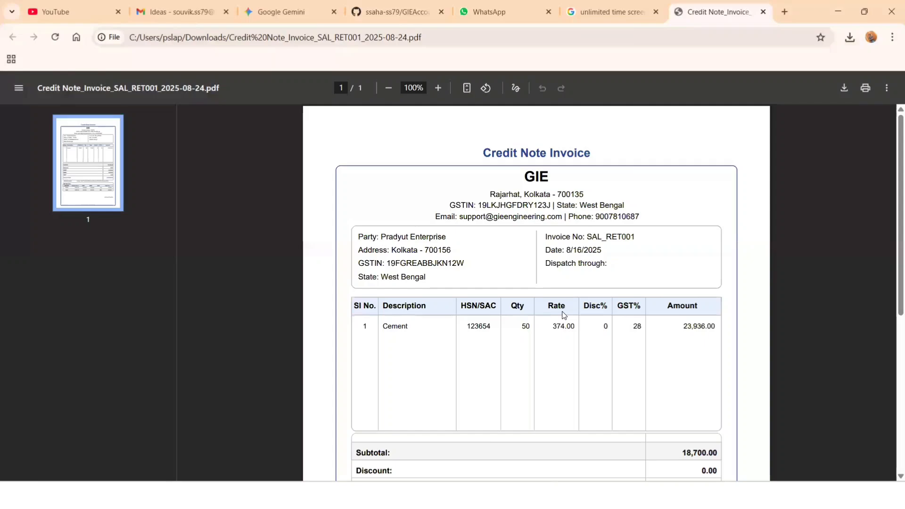
Zoom the credit note PDF to 55%, examine its item, totals and GST summary, and close it, minimizing the browser
ctrl+scroll(564, 314, down, 4)
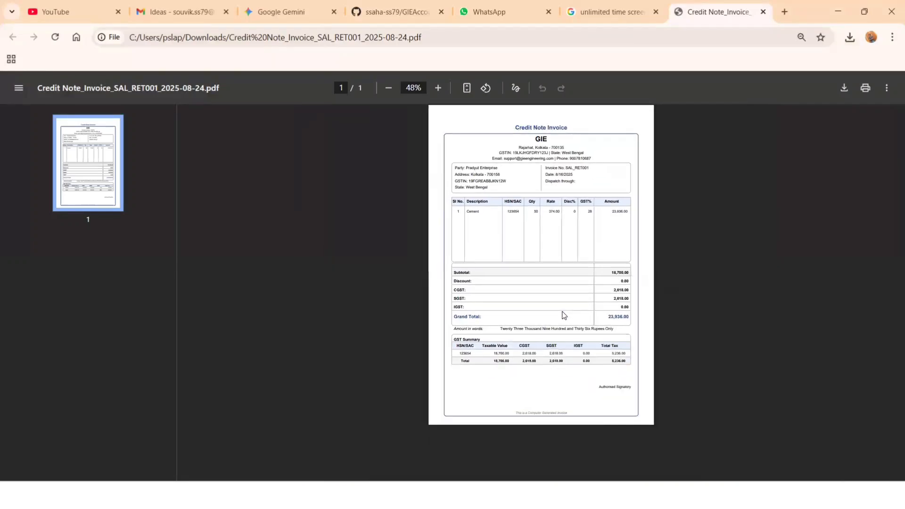
ctrl+scroll(564, 315, up, 2)
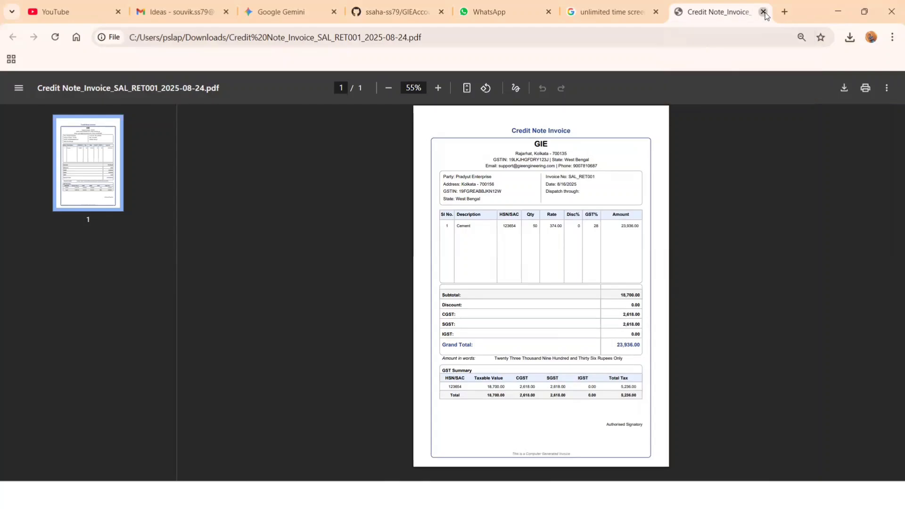
click(764, 13)
click(842, 4)
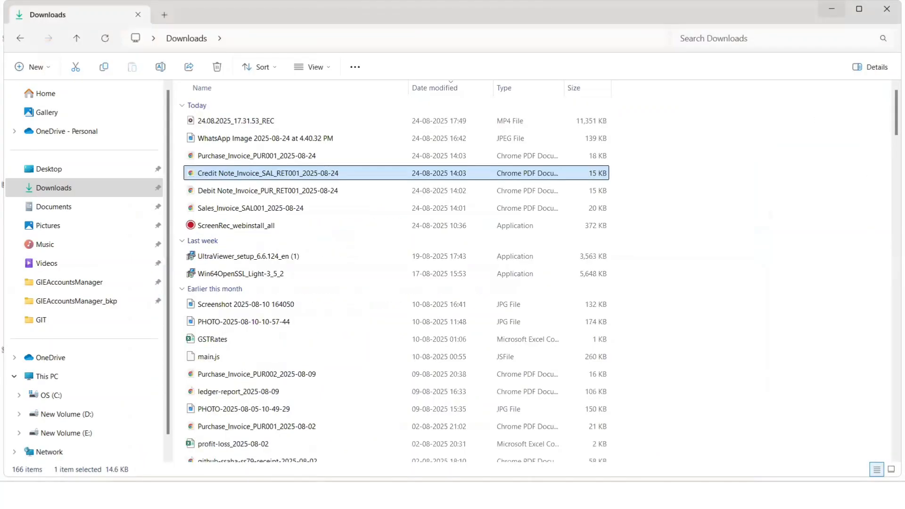
Switch back to GIEAccountsManager and view the Stock Groups list in the Inventory module
click(635, 495)
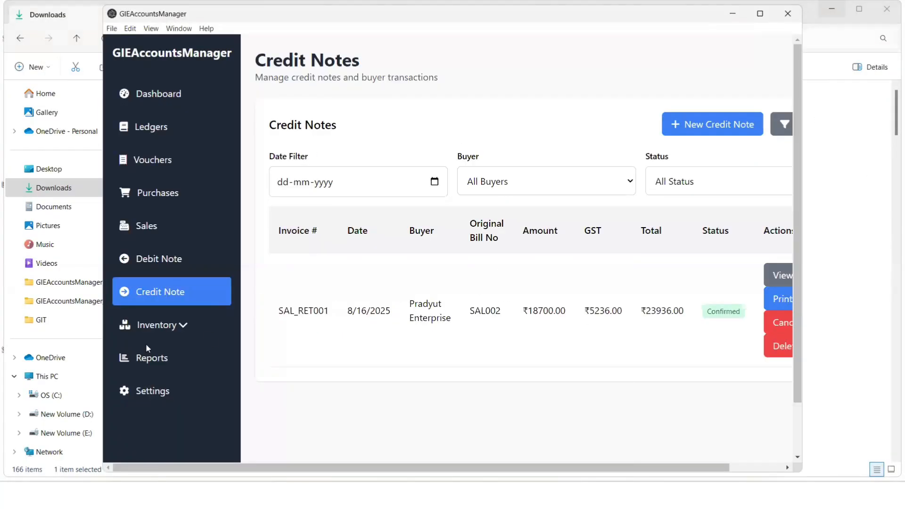
click(188, 323)
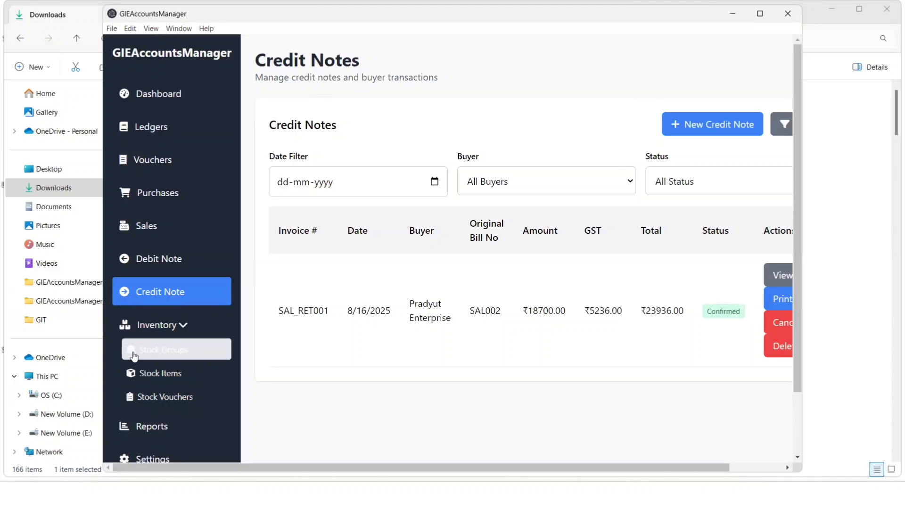
click(169, 360)
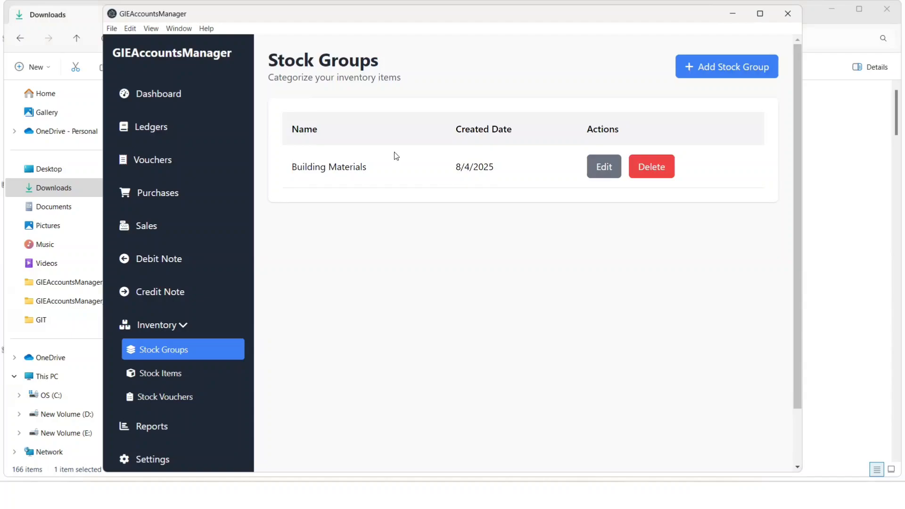
Go to Stock Items and examine Cement's stock movement history, from the dates and movements to the running stock and references
click(173, 381)
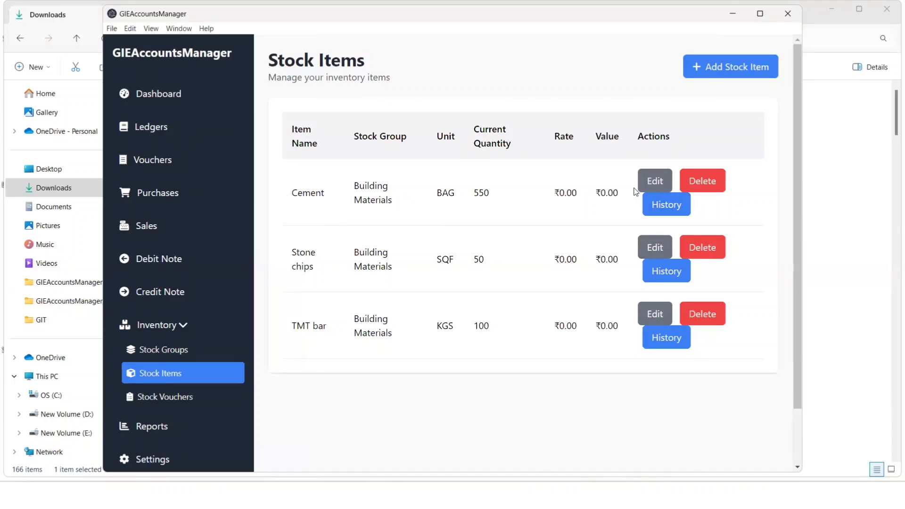
click(679, 215)
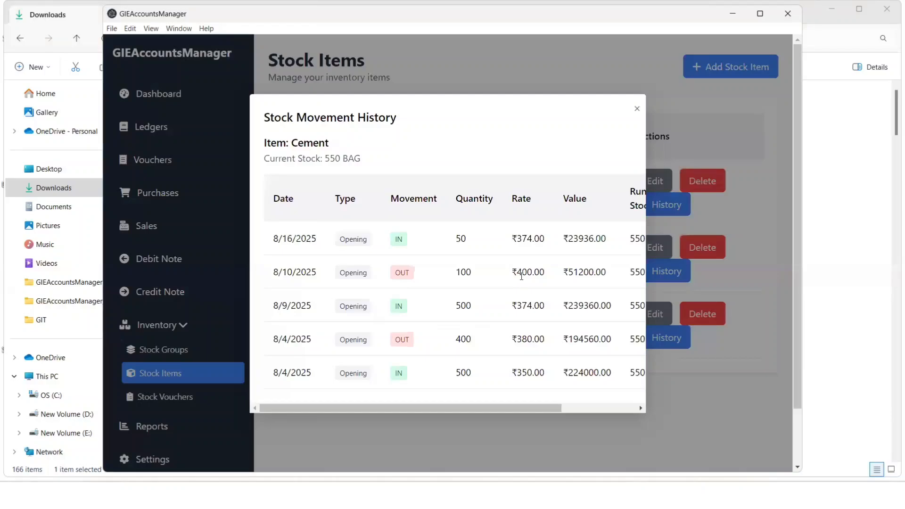
scroll(522, 276, right, 3)
scroll(522, 275, left, 3)
scroll(560, 272, right, 3)
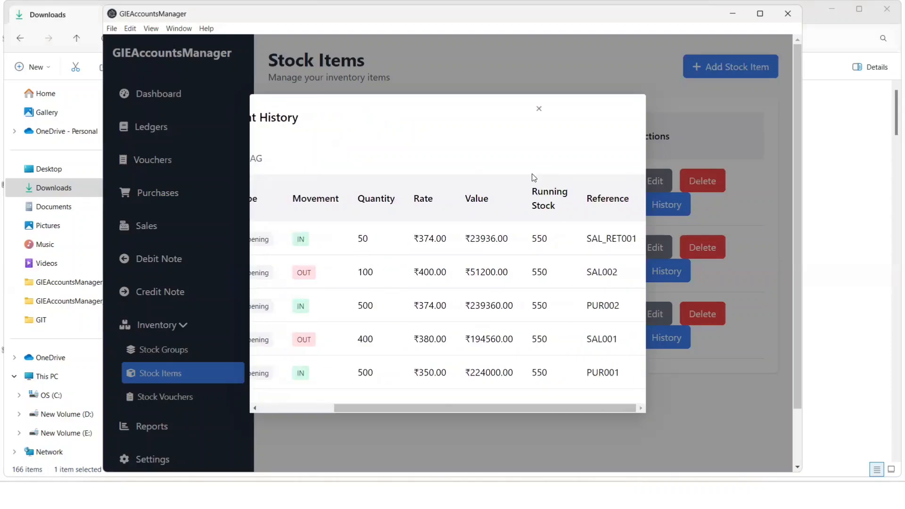
scroll(343, 324, left, 3)
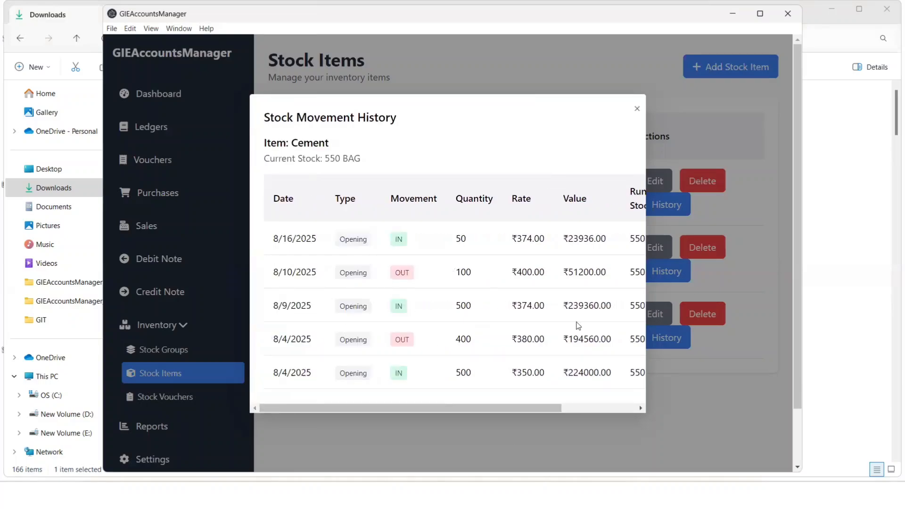
scroll(577, 324, right, 3)
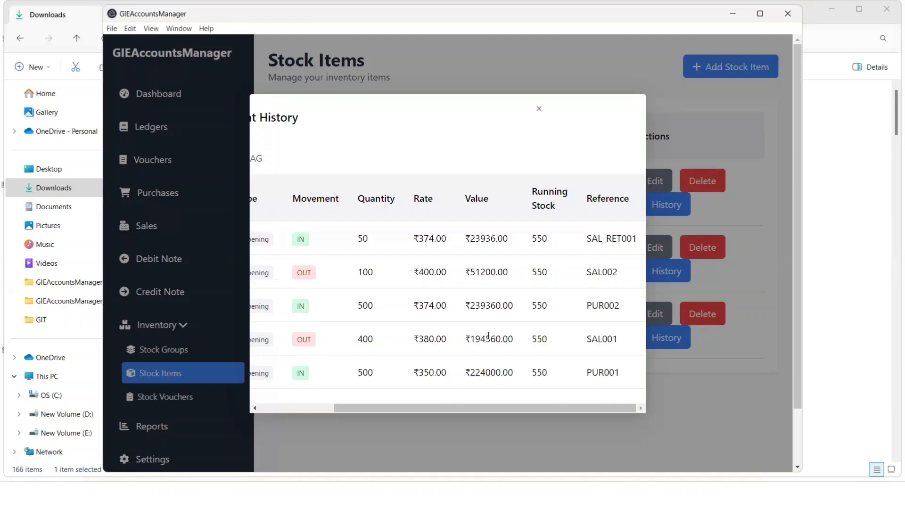
scroll(311, 276, left, 3)
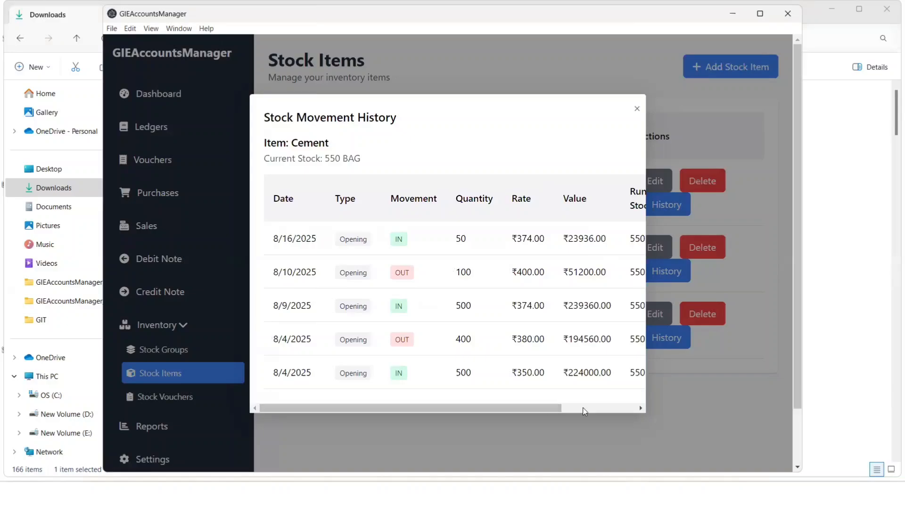
Check the remaining columns of Cement's stock movement history, close it, and view the Stock Vouchers page
click(602, 409)
click(303, 408)
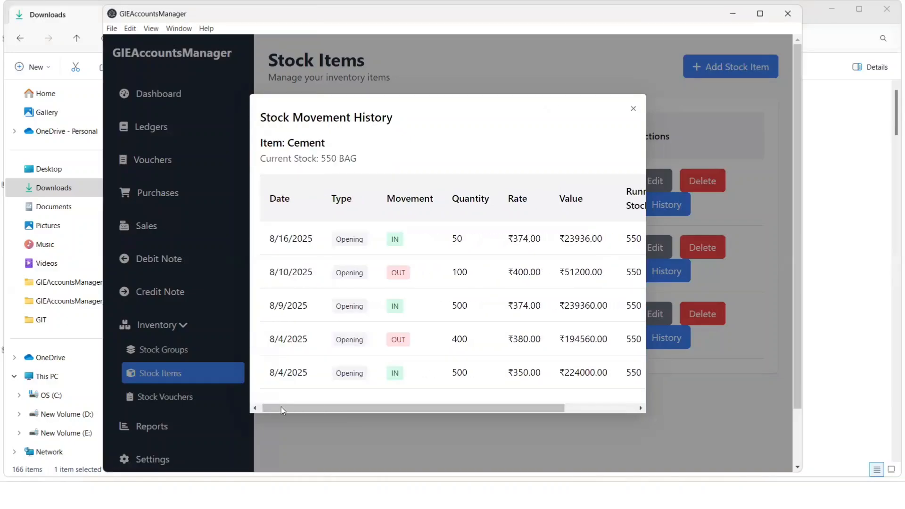
click(734, 432)
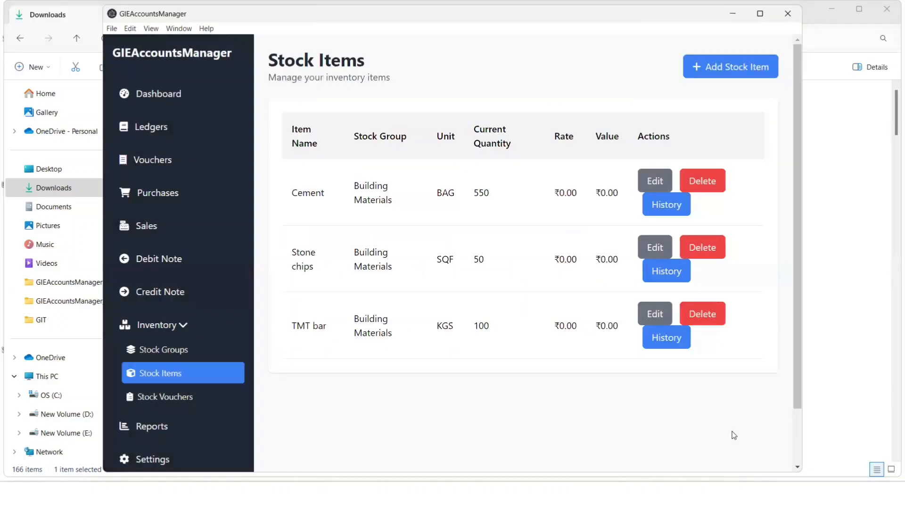
click(173, 405)
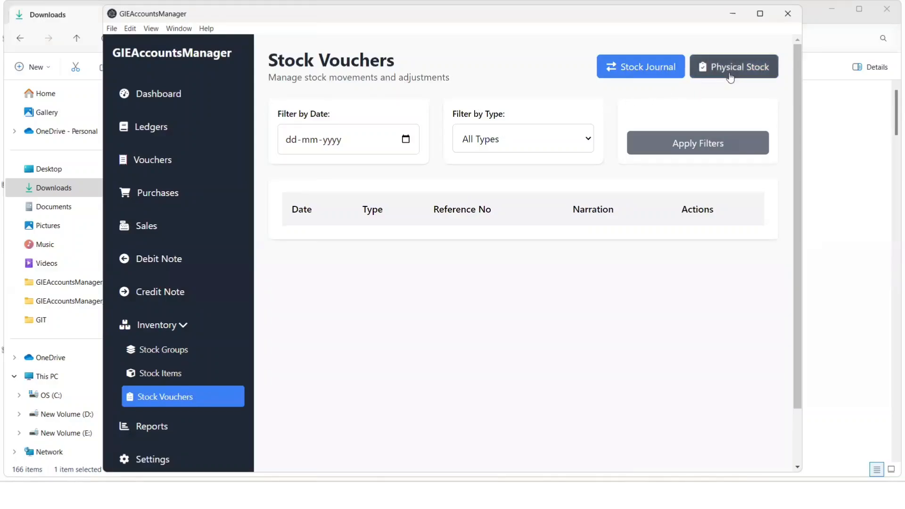
scroll(200, 376, down, 2)
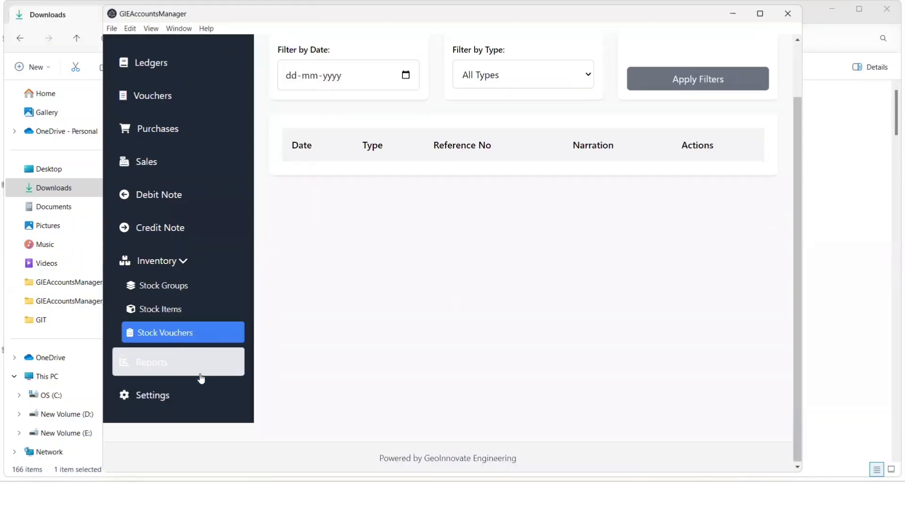
Open Reports and generate the Profit & Loss statement from 01-04-2025 to today's date, 24-08-2025
click(141, 369)
scroll(518, 335, up, 2)
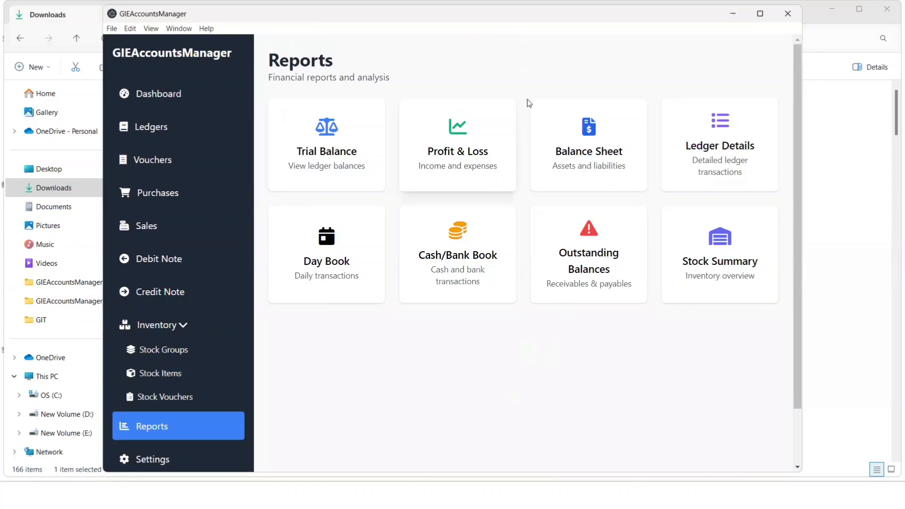
click(467, 138)
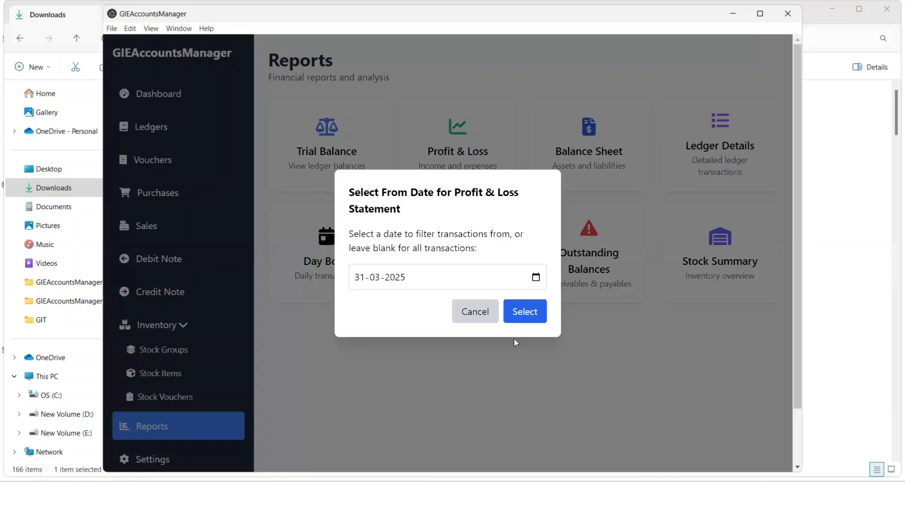
click(535, 277)
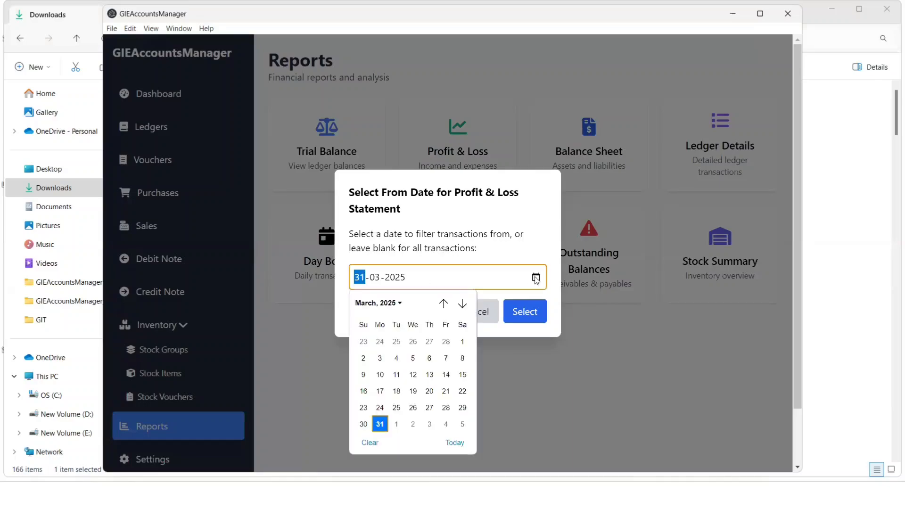
click(396, 425)
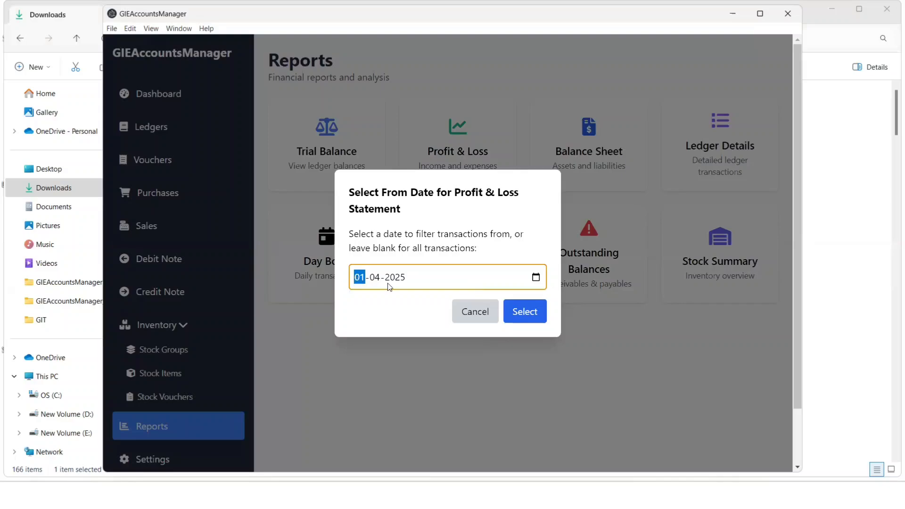
click(525, 313)
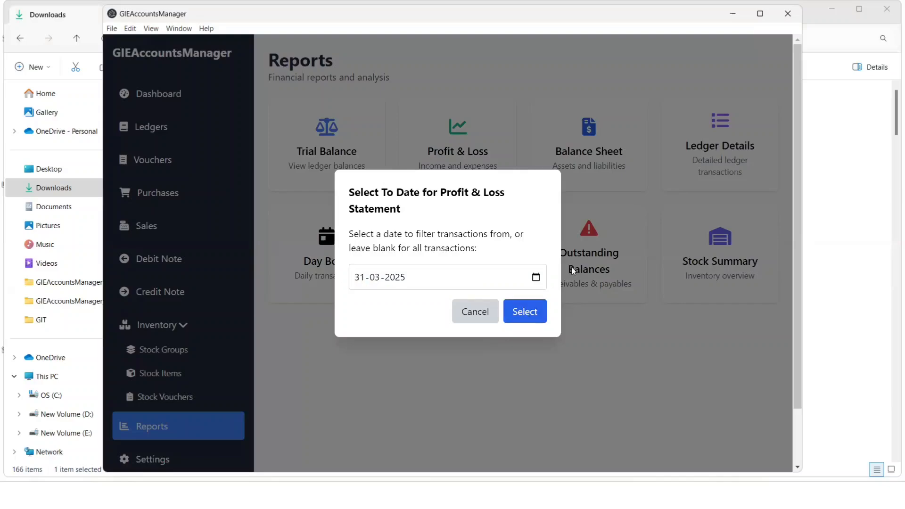
click(536, 278)
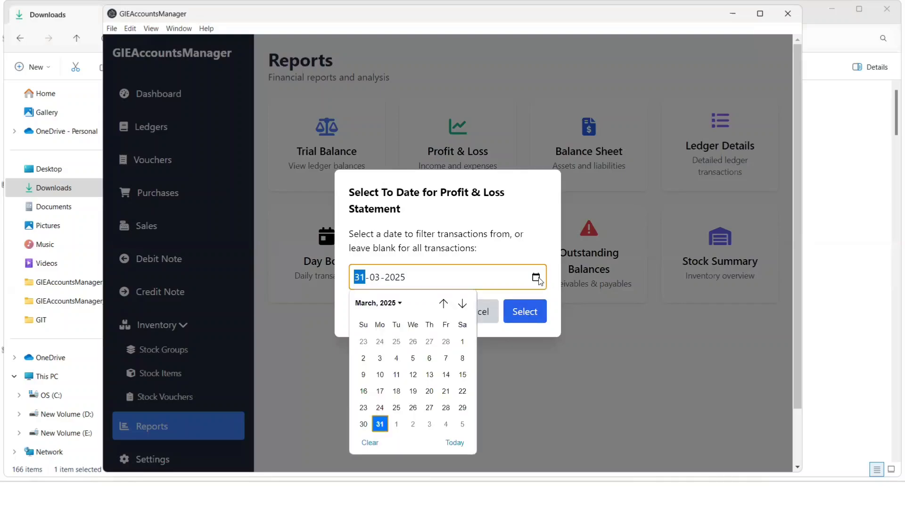
click(454, 442)
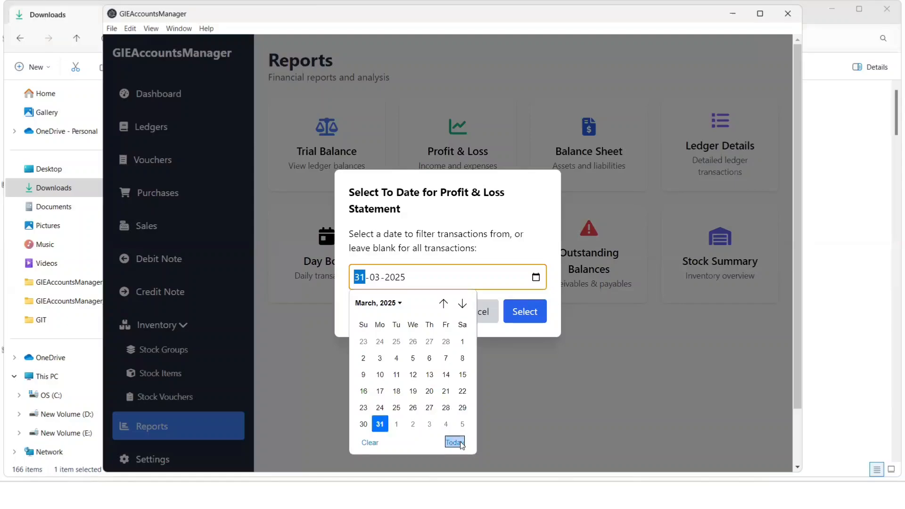
click(519, 308)
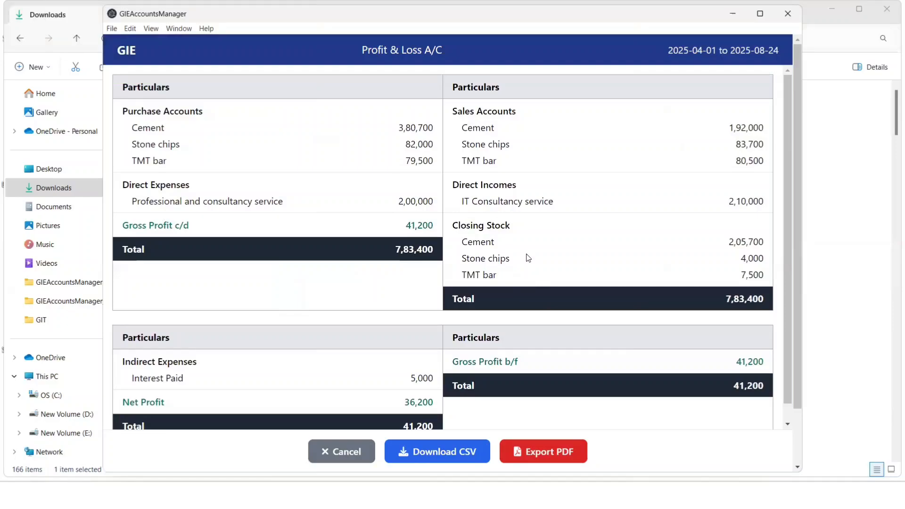
Review the Profit & Loss A/C, export it as PDF, and open profit-loss_2025-08-24 from the Downloads folder in File Explorer
scroll(528, 257, down, 1)
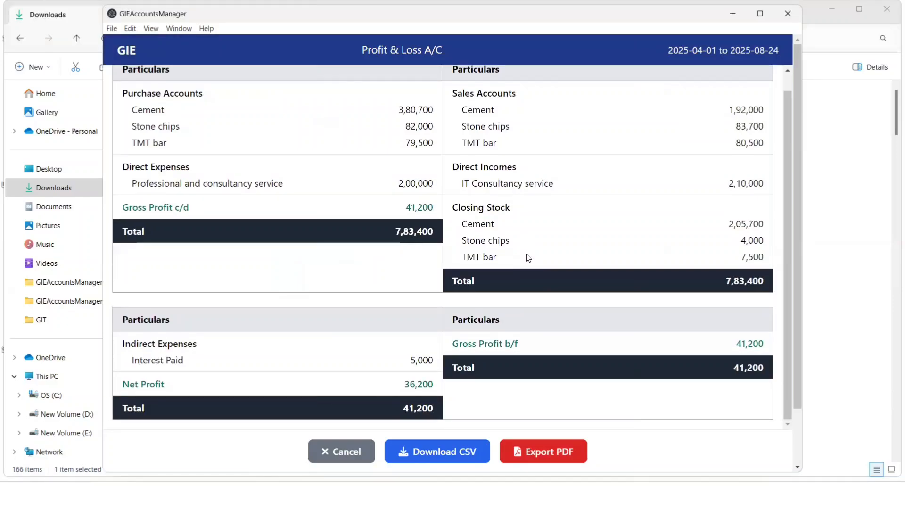
scroll(528, 258, up, 1)
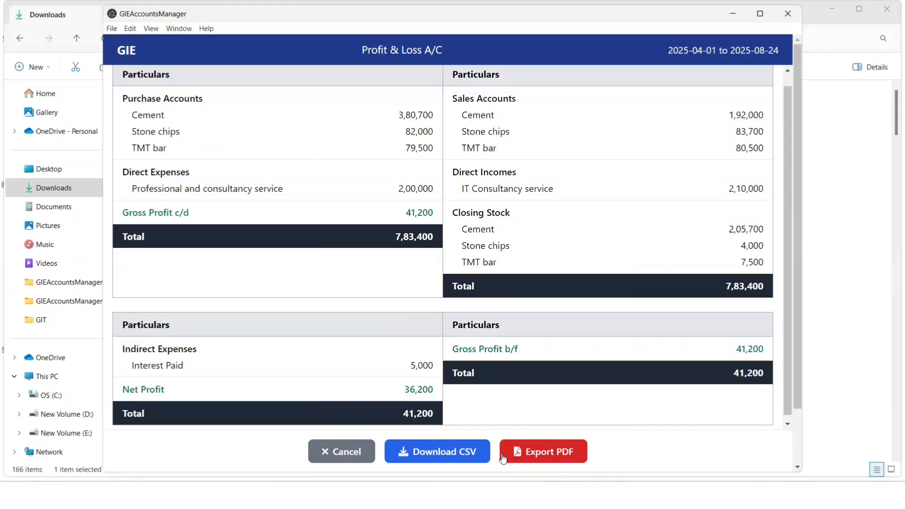
click(563, 464)
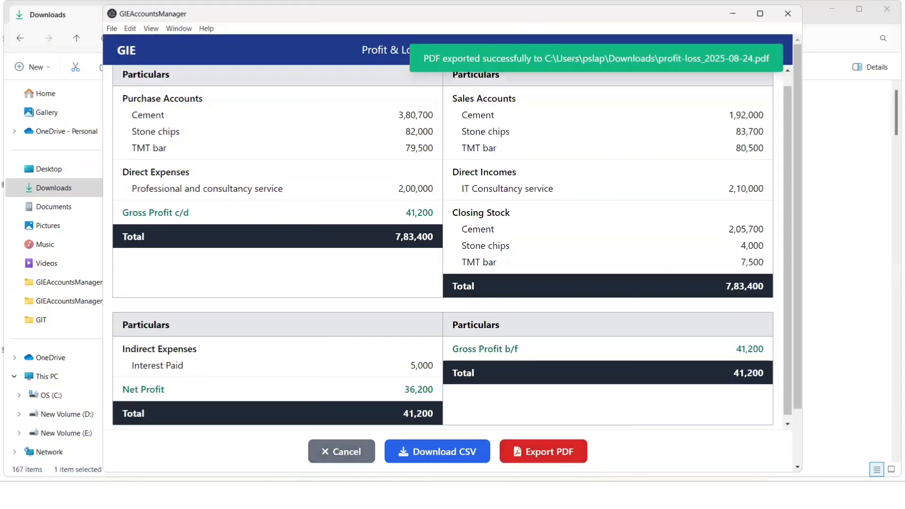
click(324, 495)
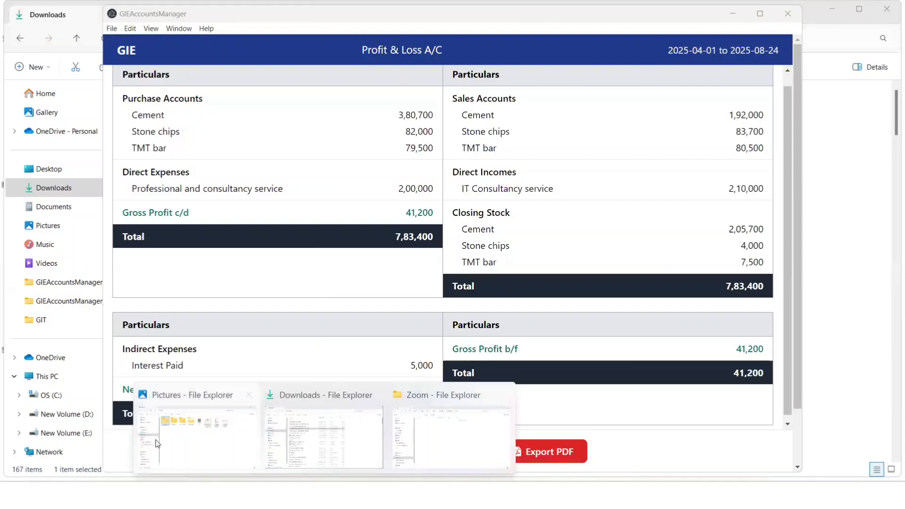
click(311, 412)
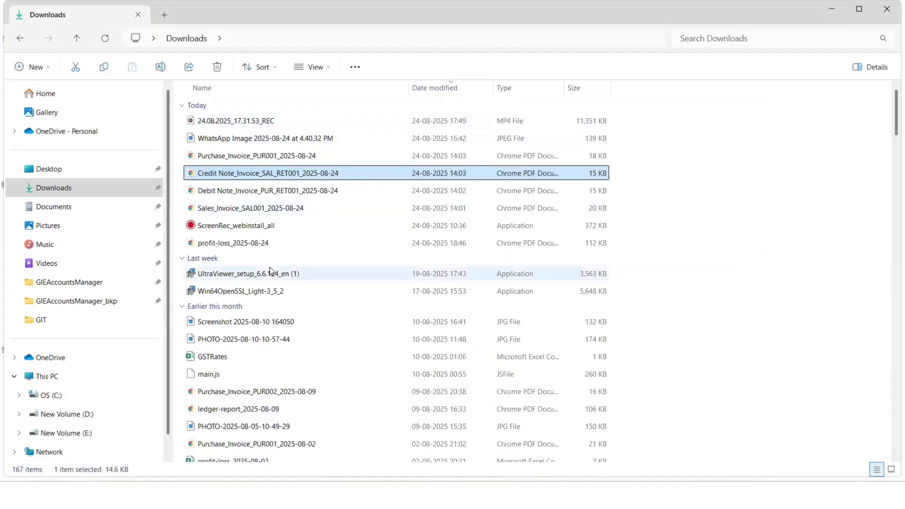
double_click(266, 245)
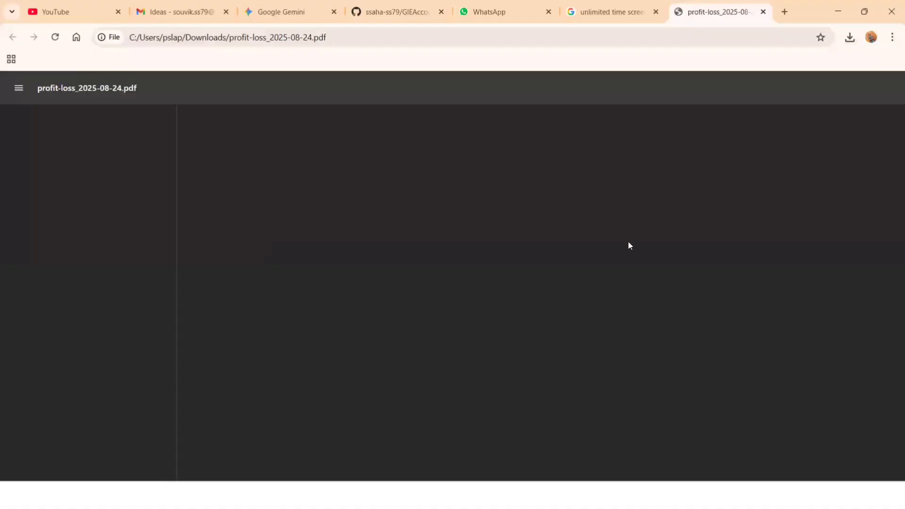
Examine the Profit & Loss PDF from its company header through the Trading Account to the Profit & Loss Account tables
scroll(629, 244, down, 3)
scroll(630, 245, down, 3)
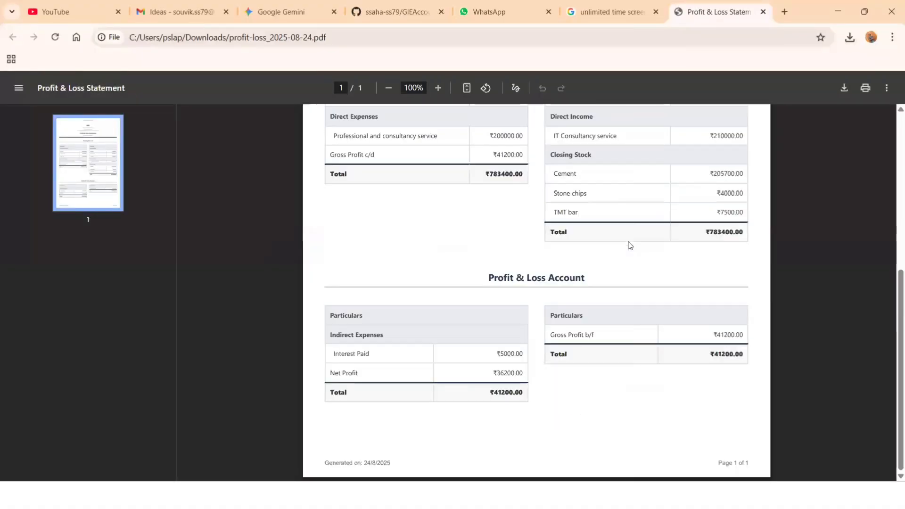
scroll(630, 245, up, 6)
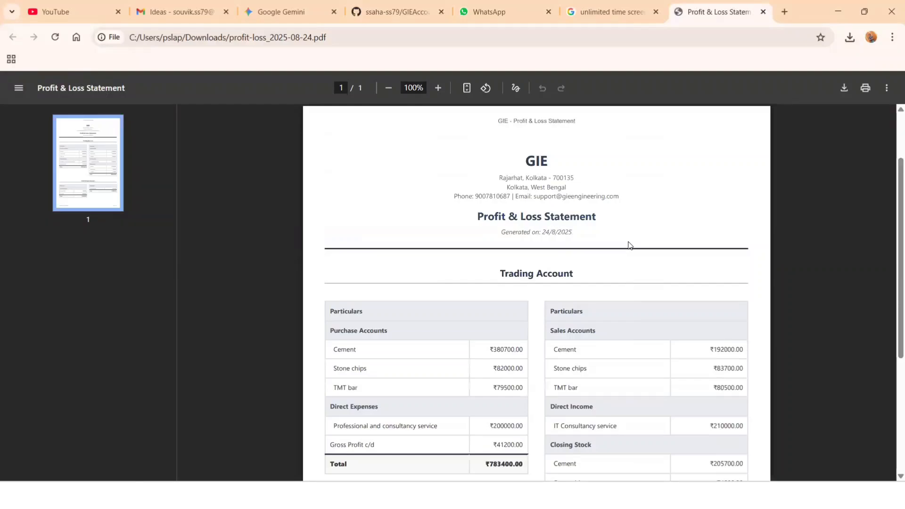
scroll(630, 245, down, 4)
scroll(631, 245, up, 4)
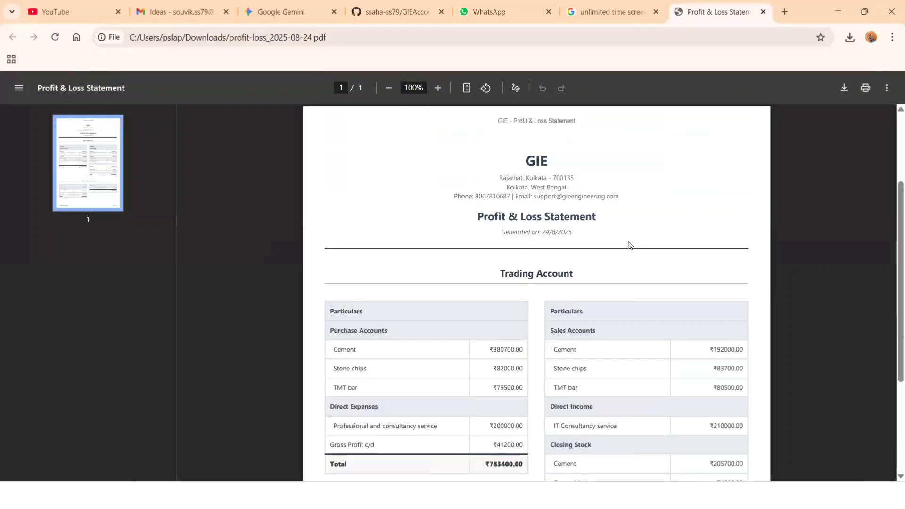
scroll(630, 245, down, 6)
scroll(631, 245, up, 6)
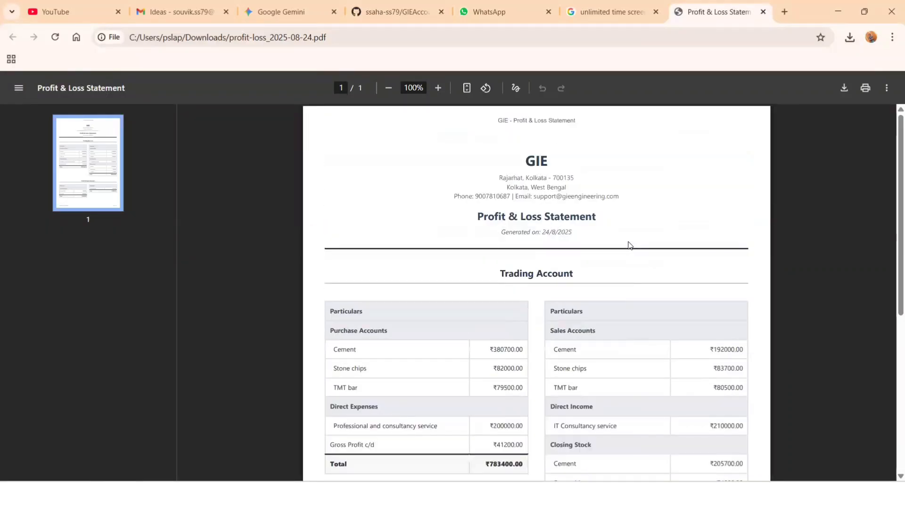
scroll(630, 245, down, 6)
scroll(631, 245, up, 3)
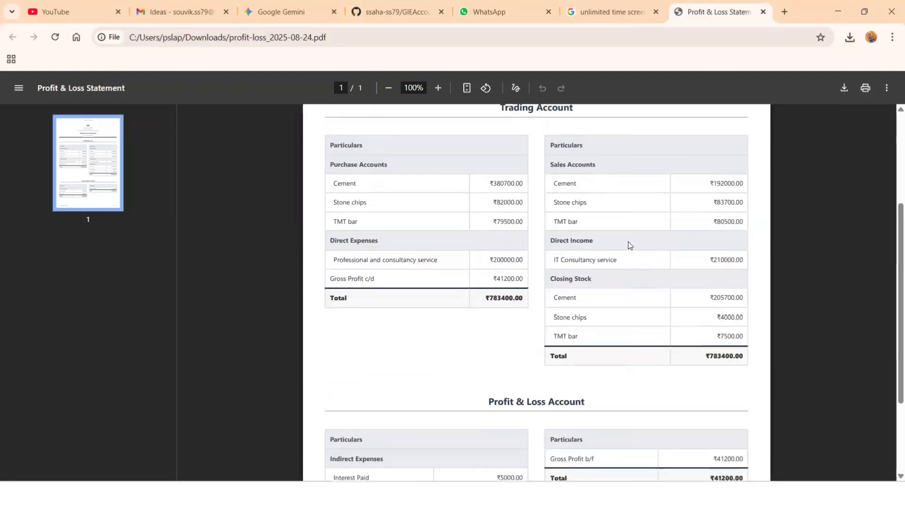
scroll(630, 245, up, 3)
scroll(630, 245, down, 6)
scroll(631, 245, up, 6)
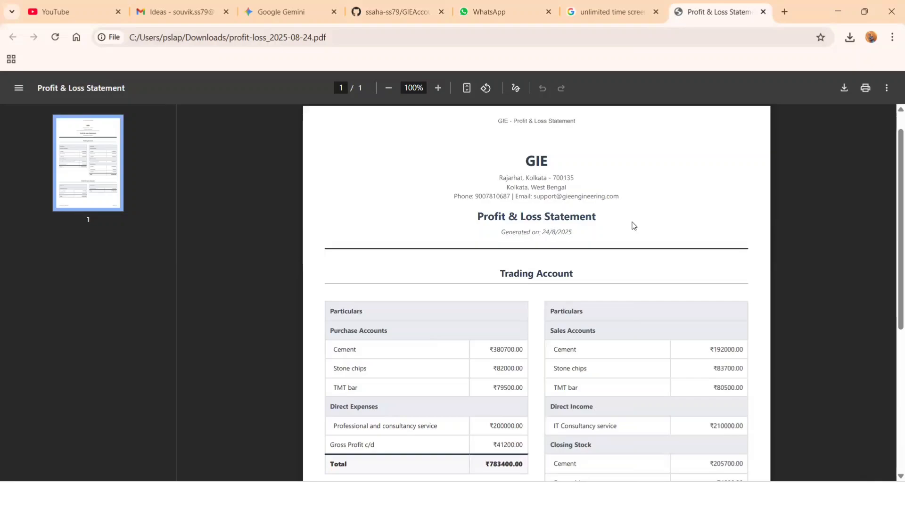
scroll(631, 225, down, 4)
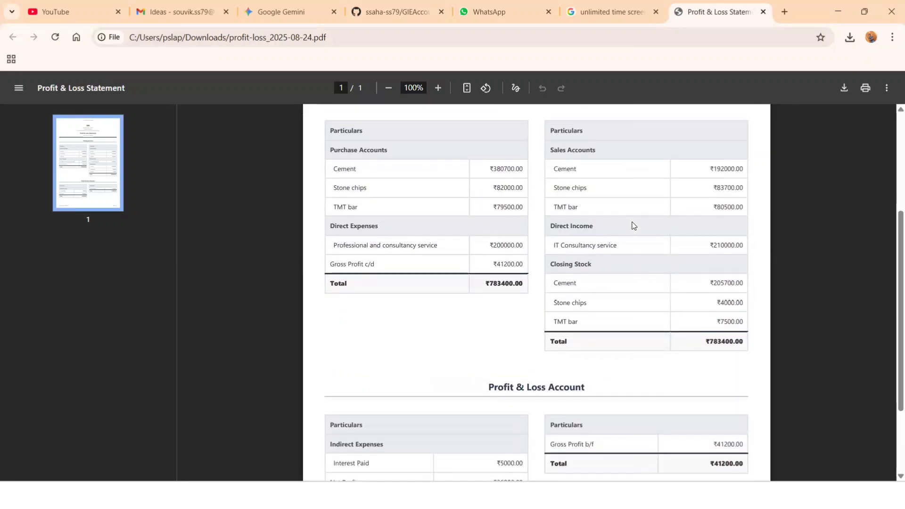
scroll(632, 225, up, 4)
Close the PDF, minimize the browser, and switch back to GIEAccountsManager to close the Profit & Loss report
click(763, 12)
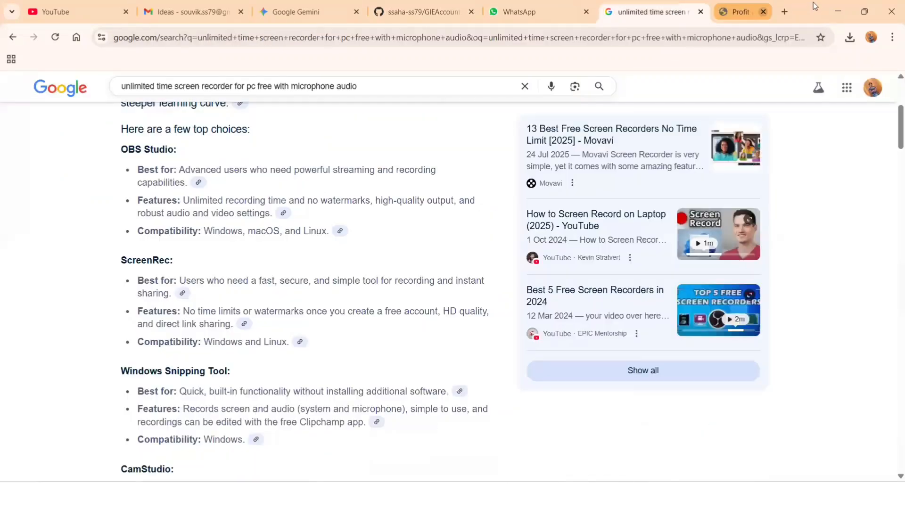
click(837, 11)
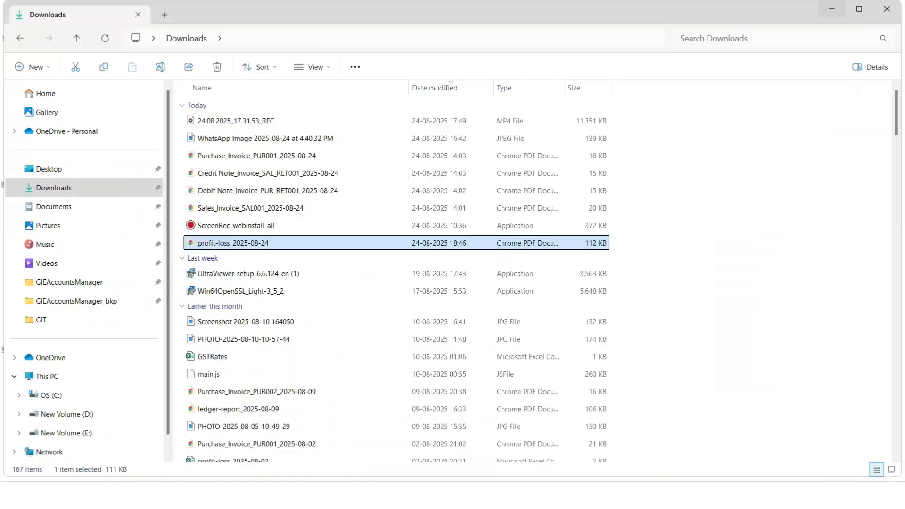
click(637, 495)
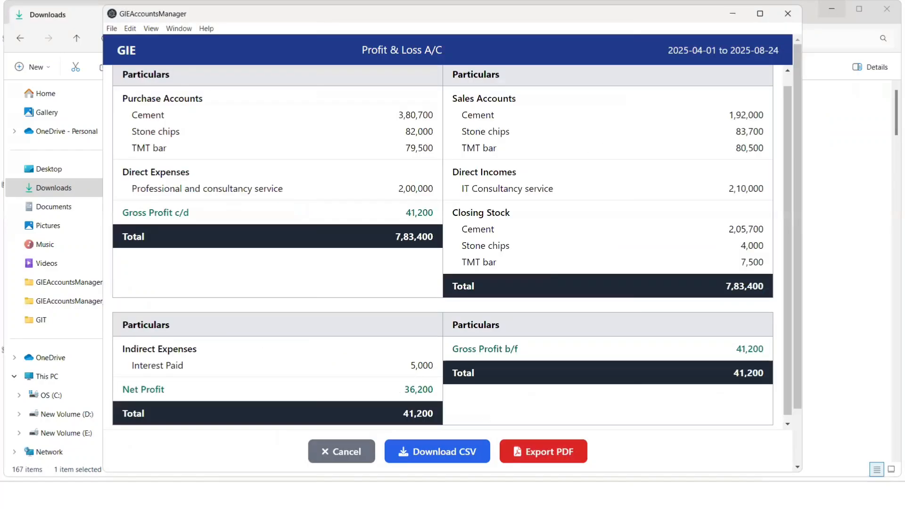
click(347, 454)
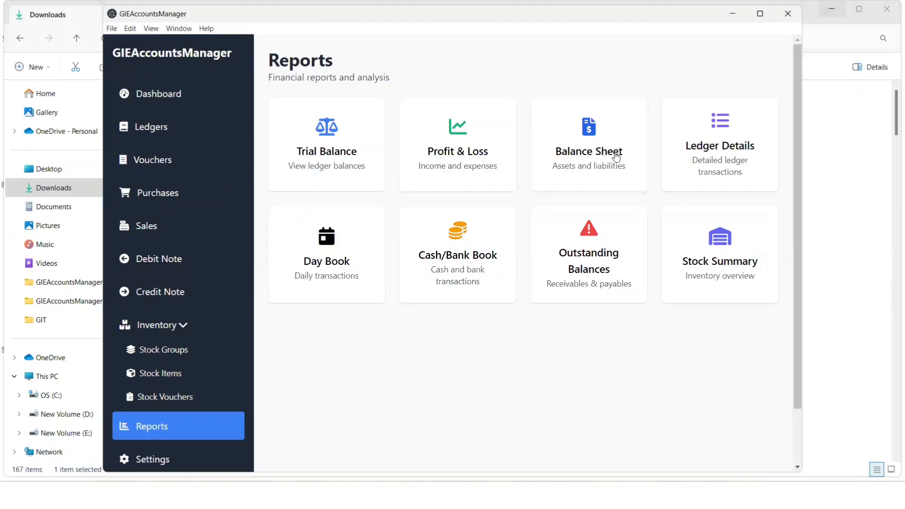
Generate the Balance Sheet from 01-04-2025 to 24-08-2025, examine its liabilities and assets, and close it
click(607, 129)
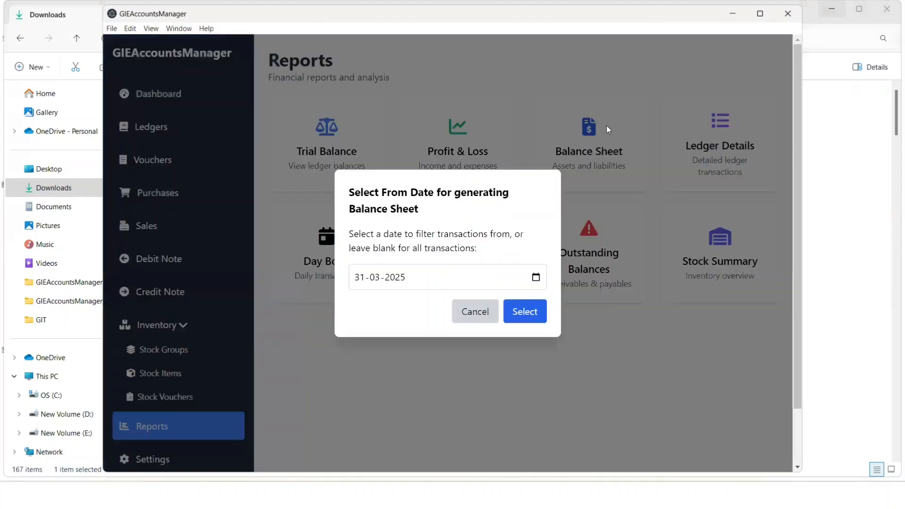
click(536, 277)
click(399, 425)
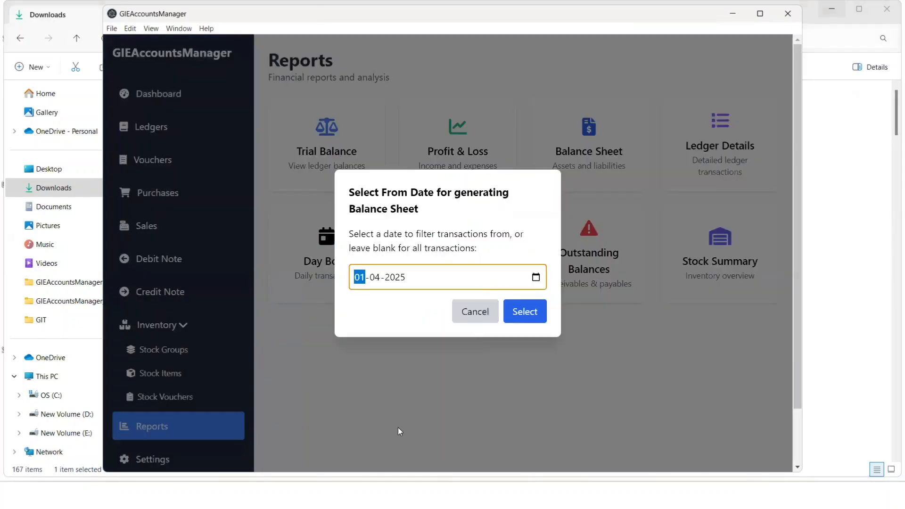
click(513, 308)
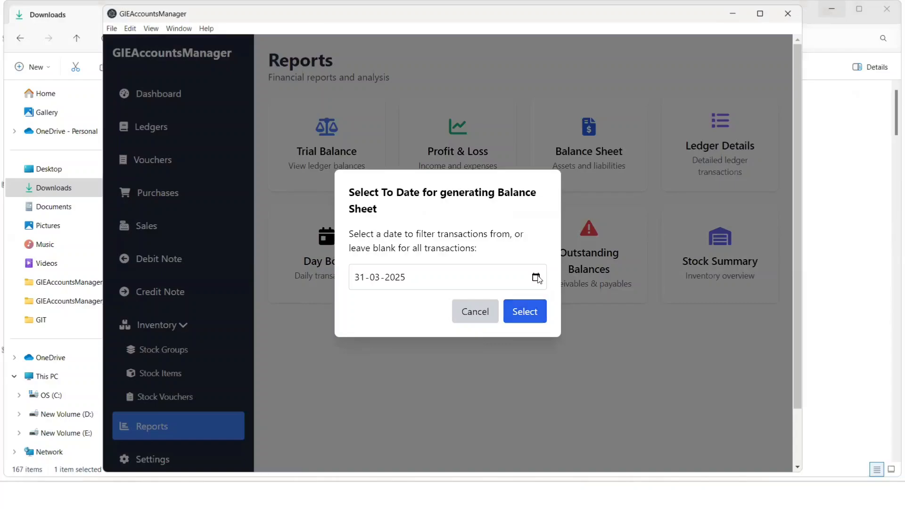
click(537, 278)
click(455, 443)
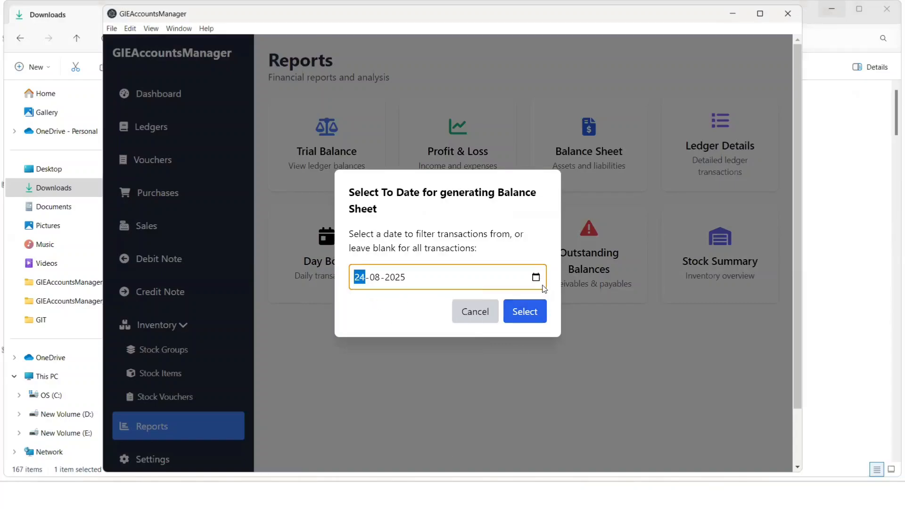
click(524, 311)
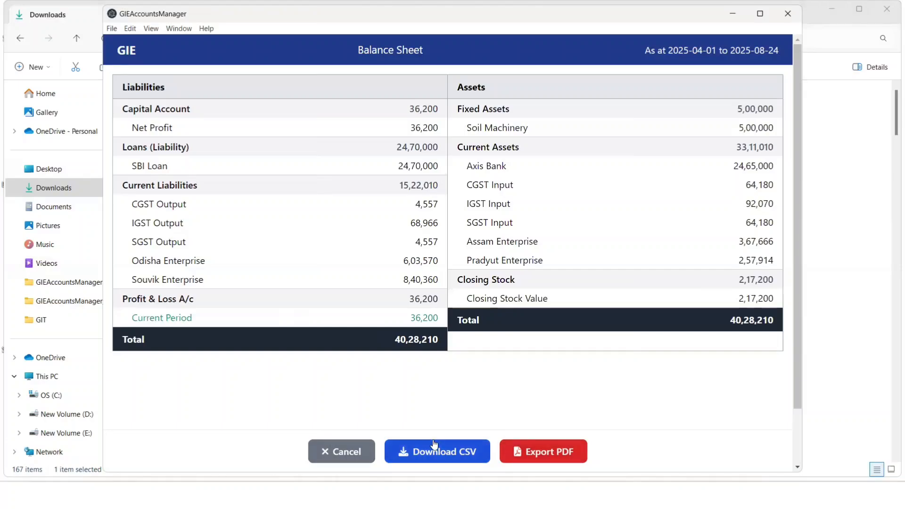
click(329, 453)
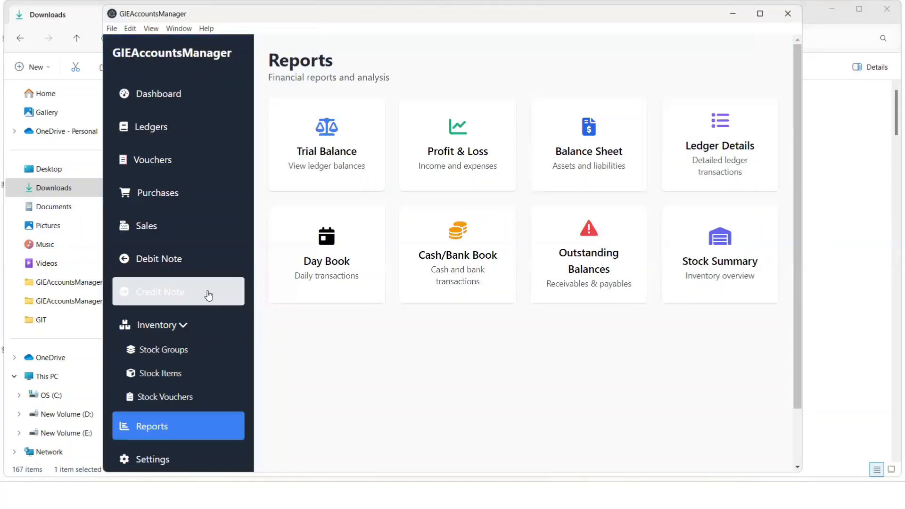
Generate the Stock Summary report for the period from 20-03-2025 to 24-08-2025
click(709, 276)
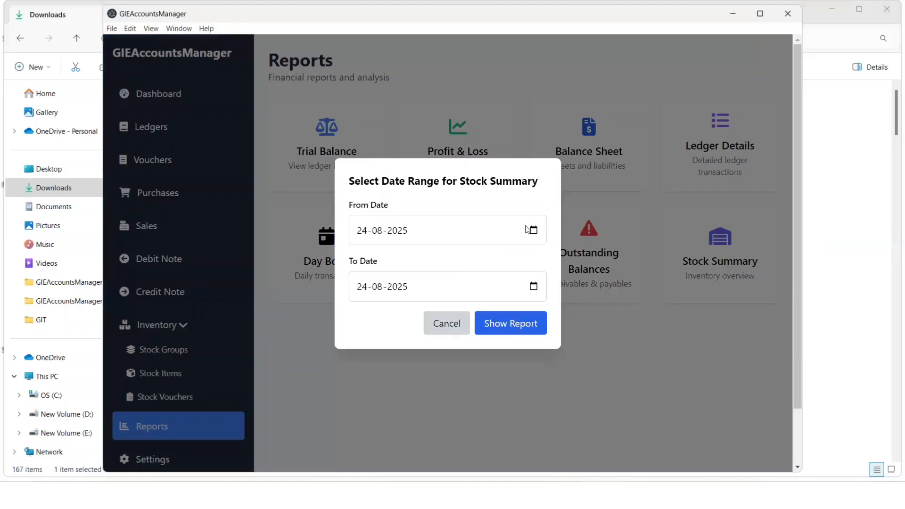
click(533, 231)
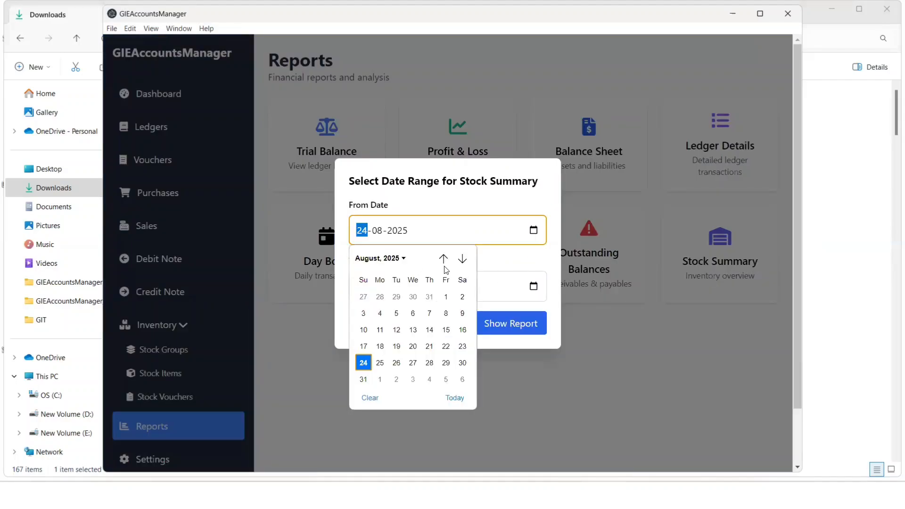
click(443, 258)
click(443, 259)
click(443, 258)
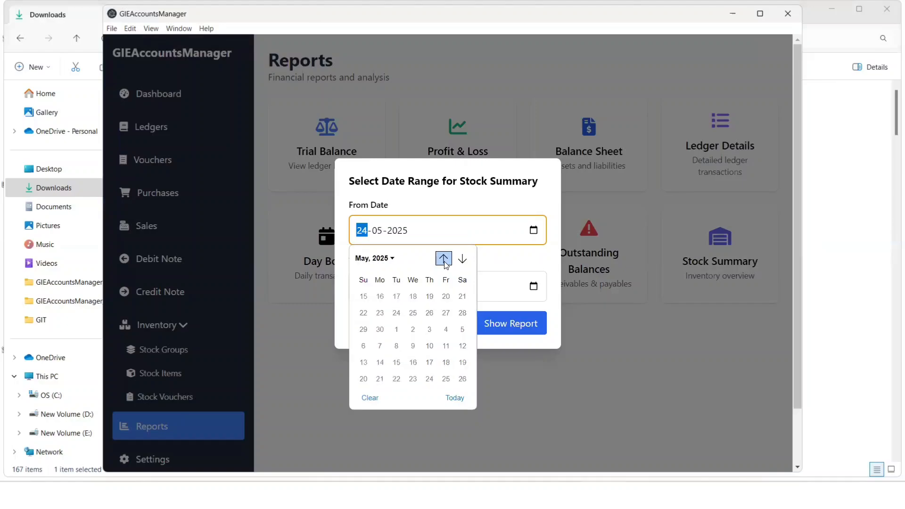
click(443, 259)
click(443, 258)
click(429, 342)
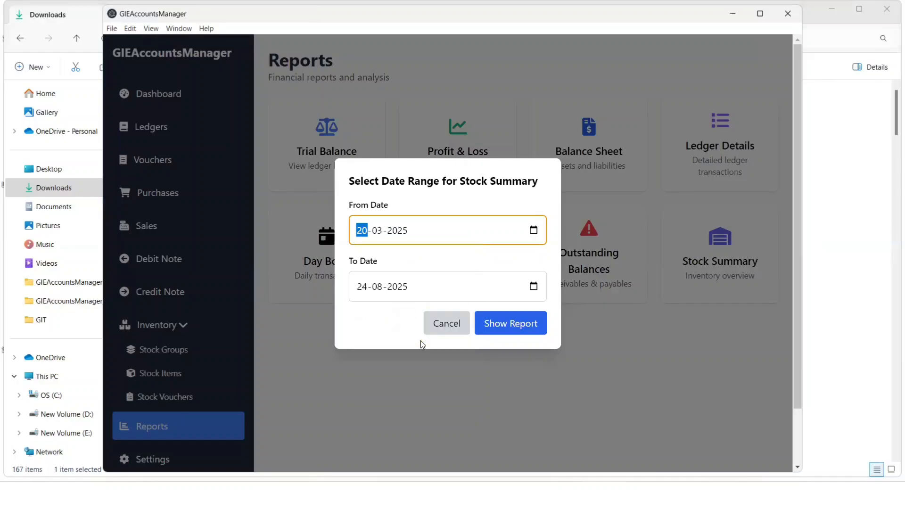
click(508, 324)
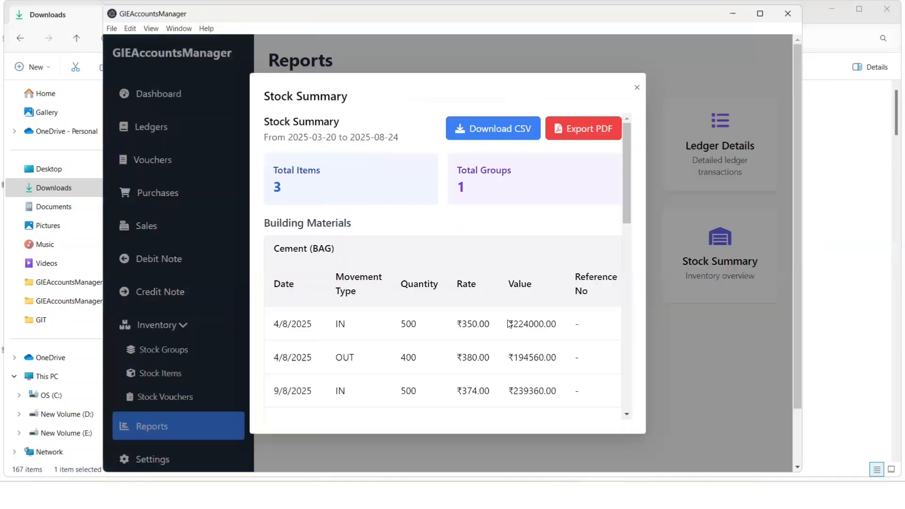
Examine the stock movements of Cement, Stone chips and TMT bar in the Stock Summary, and close the report
scroll(509, 324, down, 5)
scroll(509, 324, up, 6)
scroll(381, 249, down, 5)
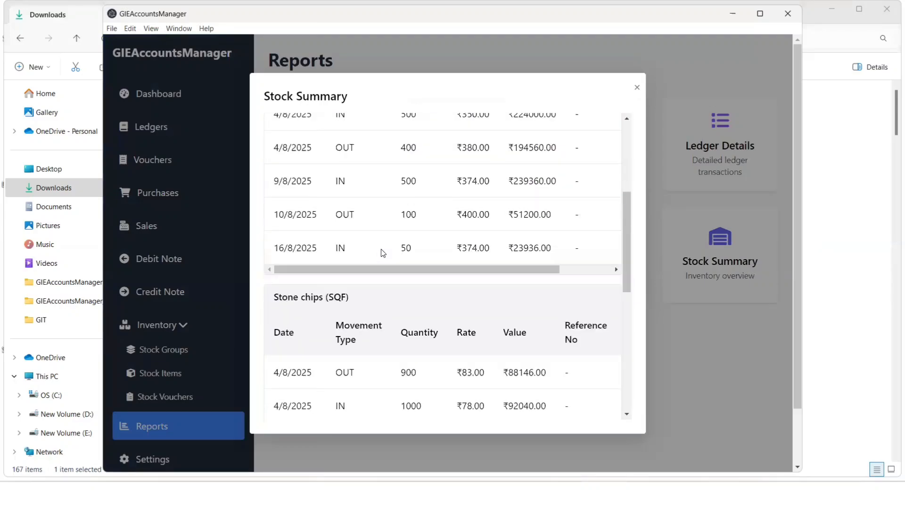
scroll(381, 249, up, 2)
scroll(381, 249, right, 1)
scroll(382, 253, right, 1)
scroll(383, 253, left, 3)
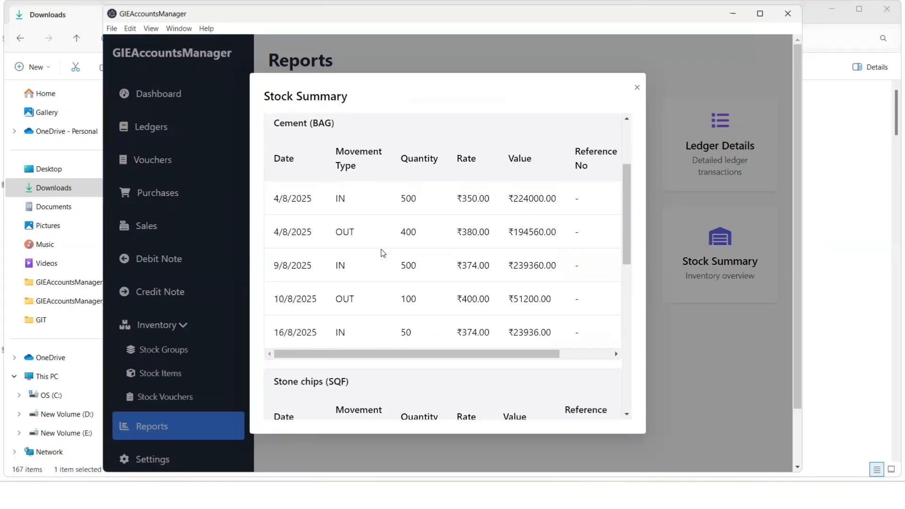
scroll(368, 302, down, 3)
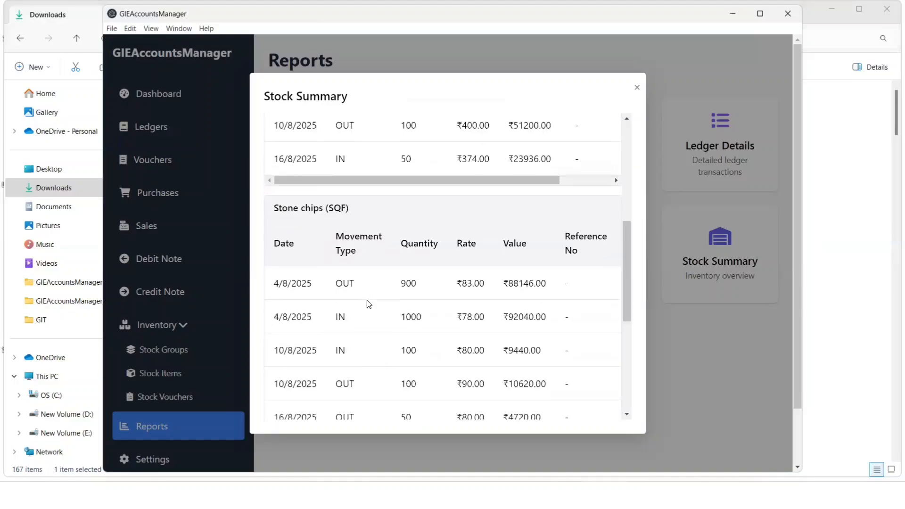
scroll(338, 289, down, 8)
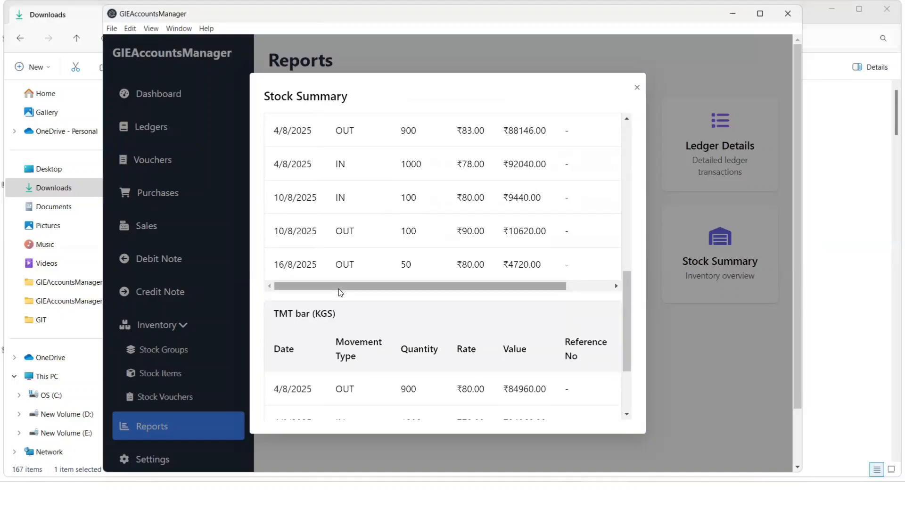
scroll(339, 288, up, 10)
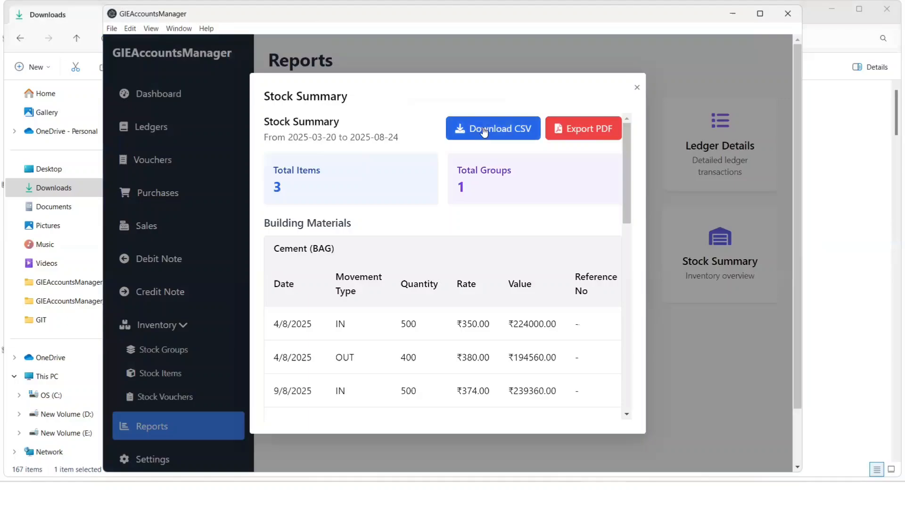
click(638, 88)
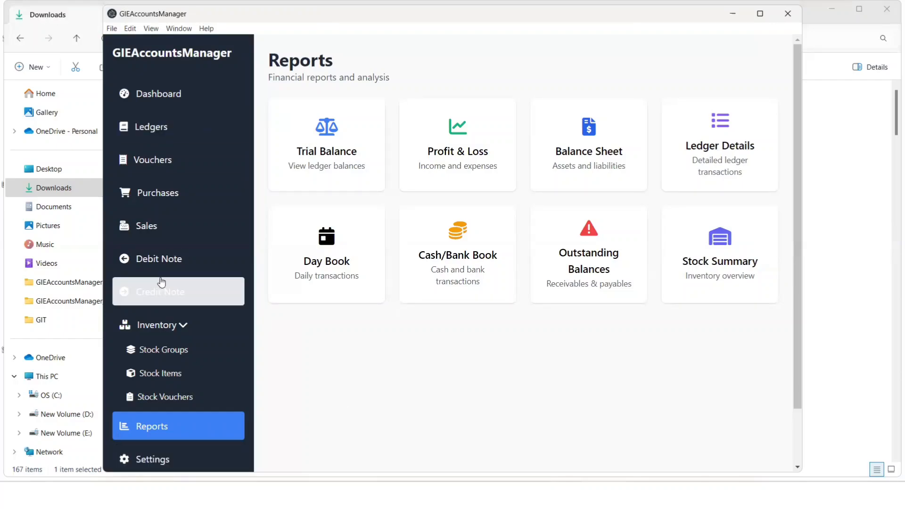
Open the Settings page and review its company details, license information and data management options
scroll(162, 283, down, 2)
click(157, 398)
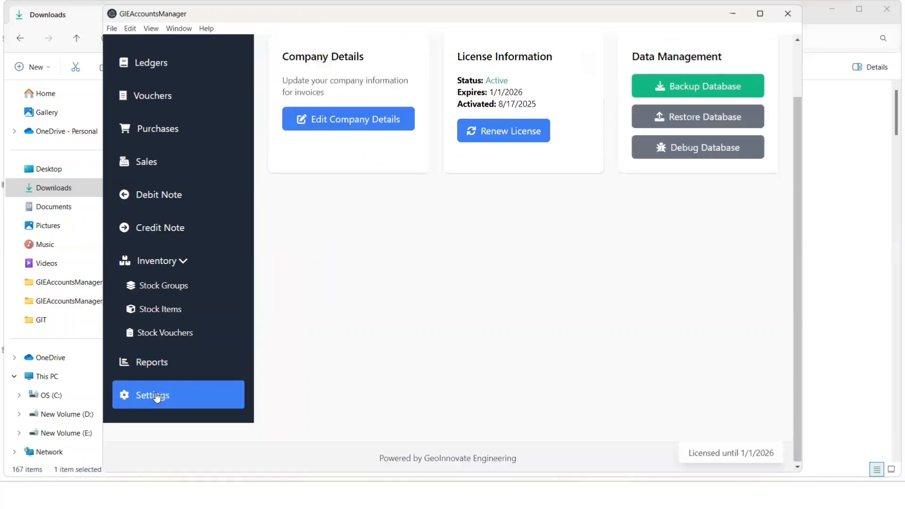
scroll(452, 337, up, 2)
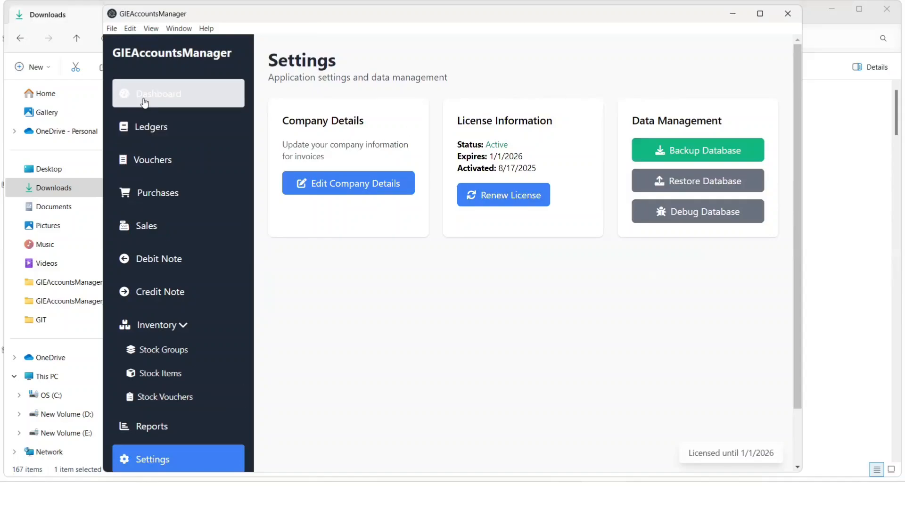
scroll(571, 341, down, 2)
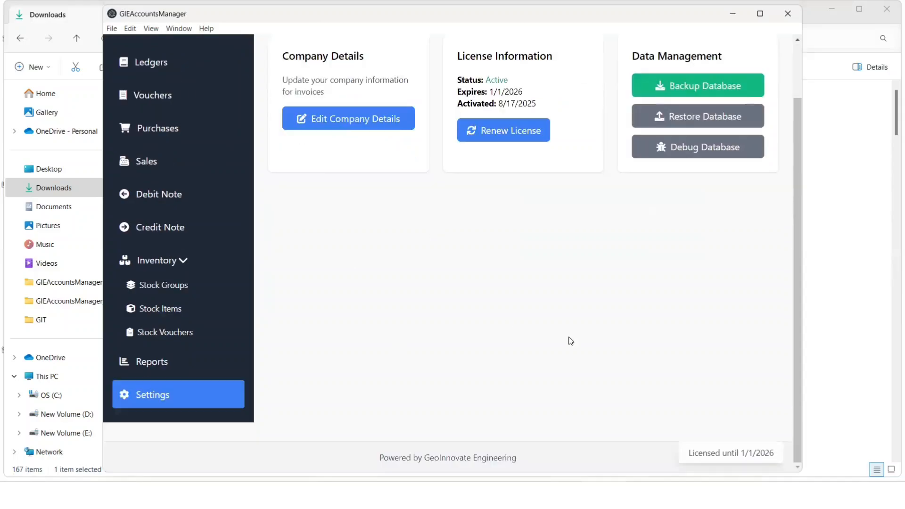
scroll(570, 342, up, 2)
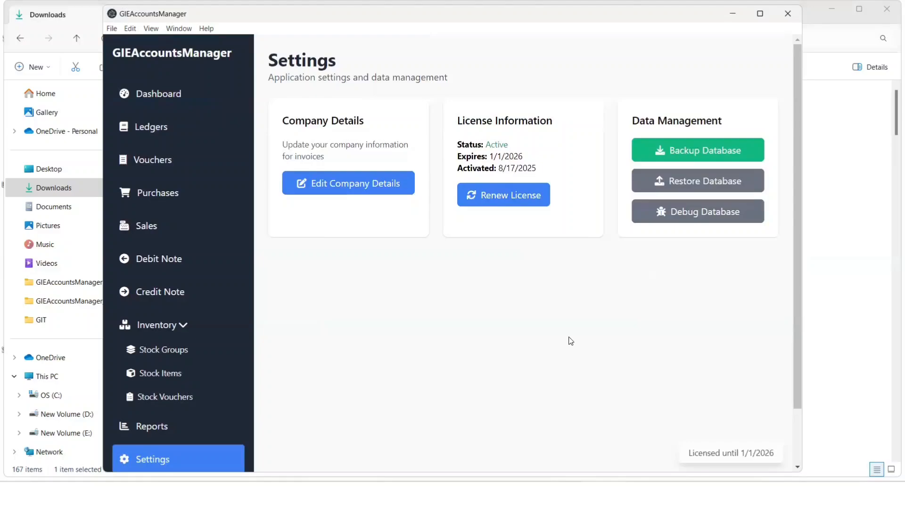